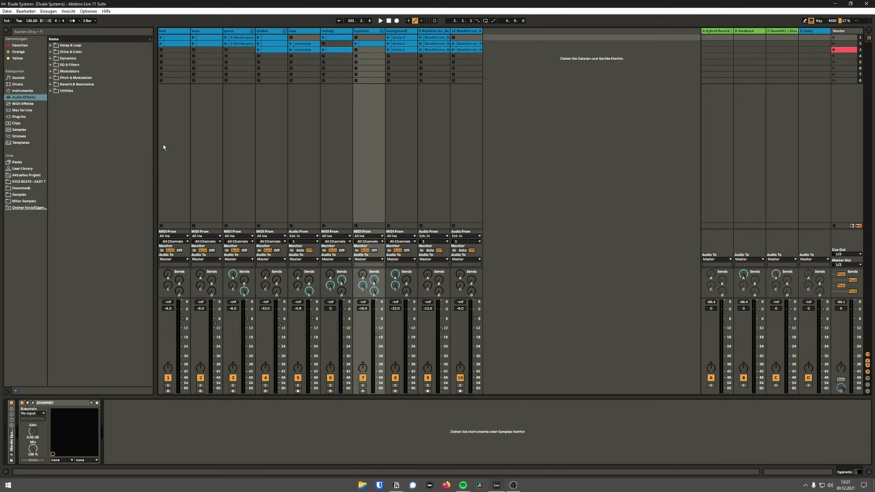
# Step through each track's devices, from the bass track across to track 10.
pyautogui.click(207, 145)
pyautogui.click(277, 152)
pyautogui.click(311, 159)
pyautogui.click(345, 160)
pyautogui.click(373, 161)
pyautogui.click(413, 164)
pyautogui.click(438, 170)
pyautogui.click(461, 219)
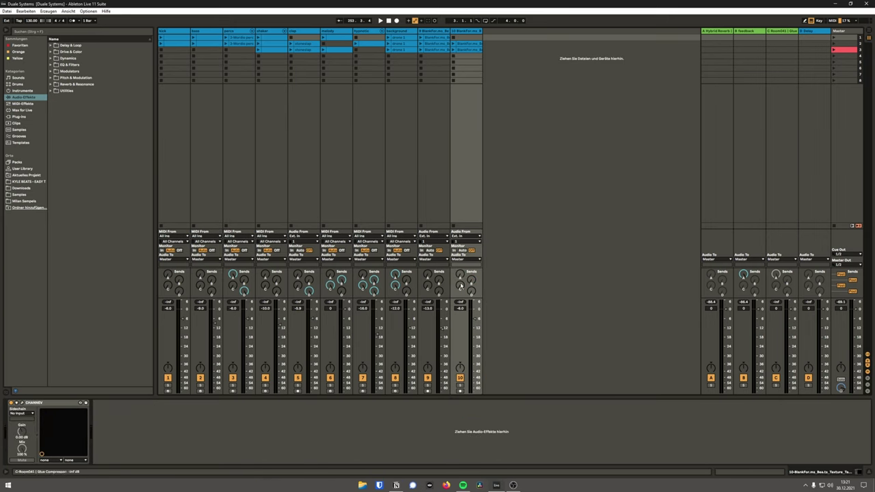
# Select the kick track, then open, reposition and close the Kick 2 synth window.
pyautogui.click(181, 32)
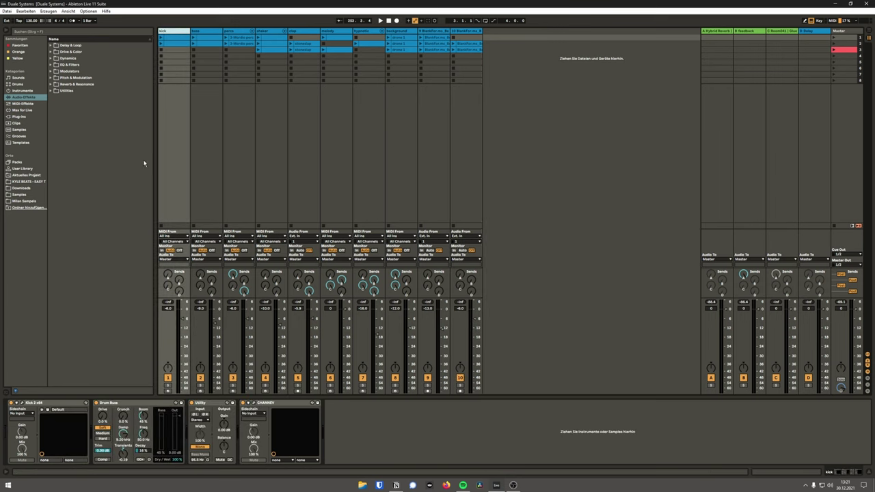
pyautogui.click(22, 403)
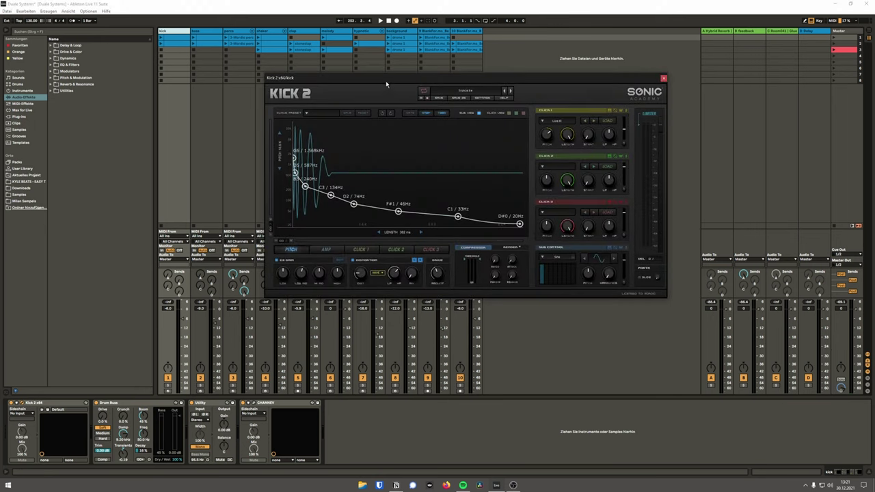
pyautogui.moveTo(387, 83); pyautogui.dragTo(373, 111)
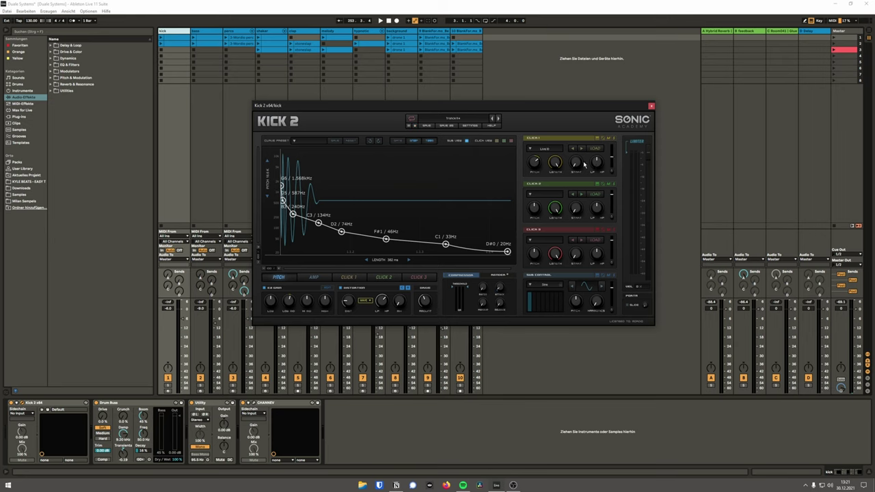
pyautogui.click(651, 106)
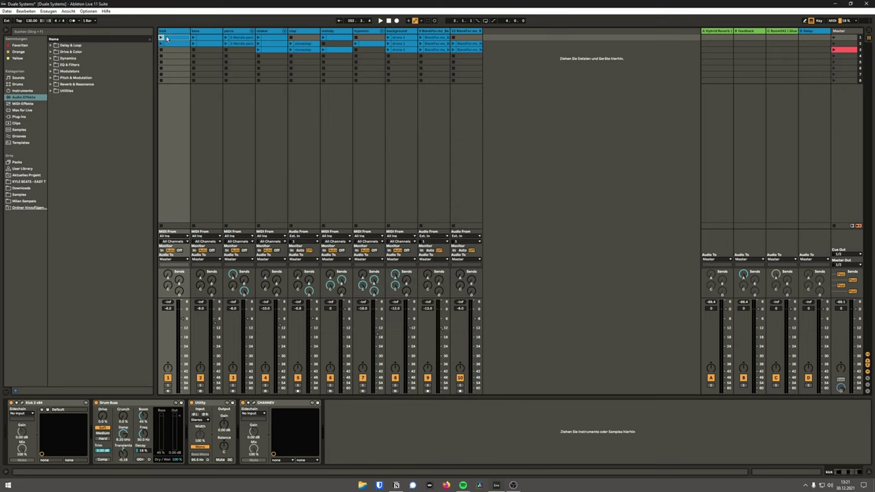
# Inspect the kick clip's six C3 notes, launch the clip, and return to device view.
pyautogui.doubleClick(166, 38)
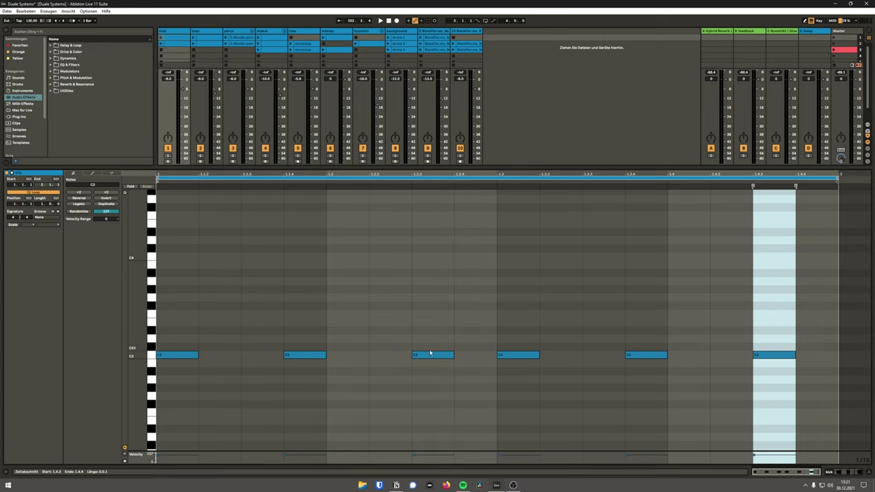
pyautogui.moveTo(332, 309); pyautogui.dragTo(497, 428)
pyautogui.click(430, 394)
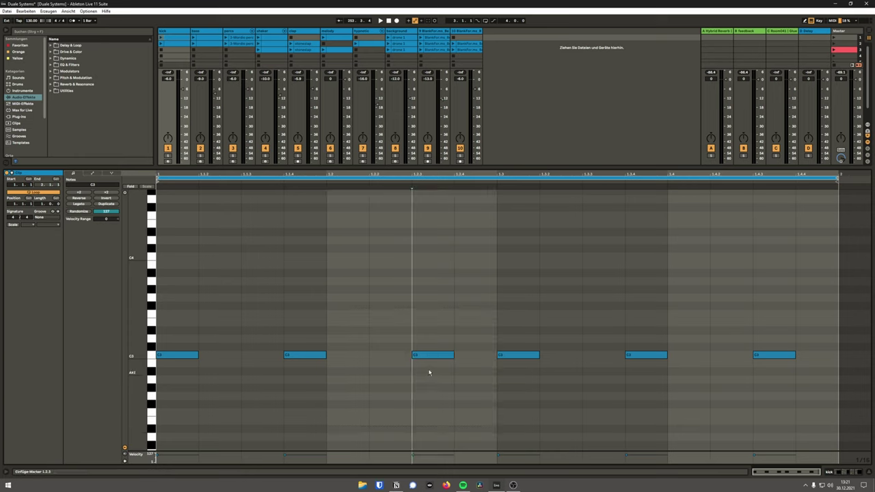
pyautogui.click(161, 39)
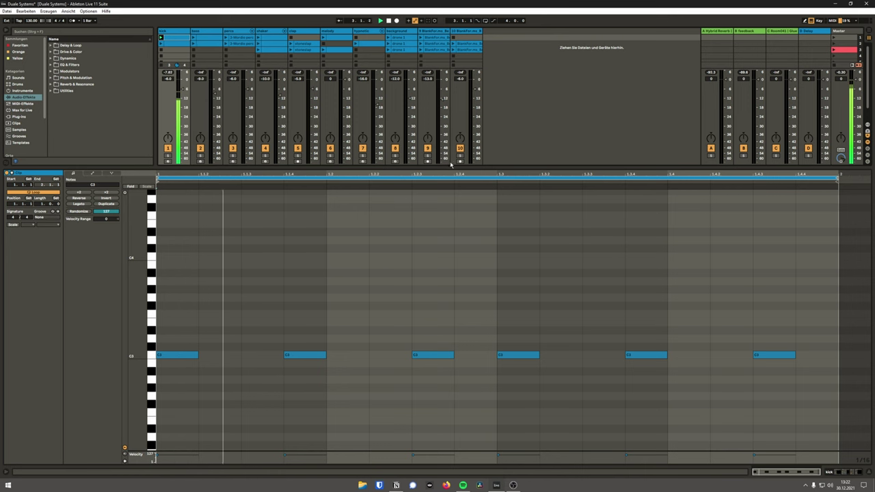
pyautogui.hotkey('shift', 'Tab')
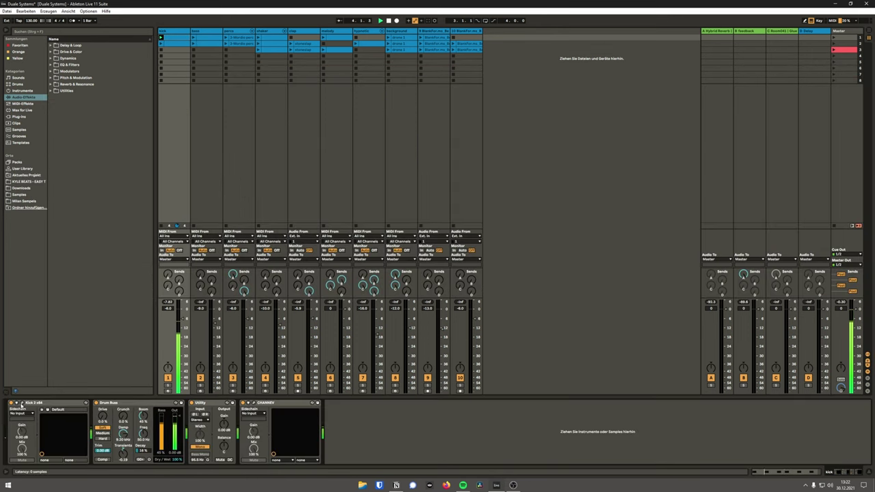
pyautogui.click(21, 405)
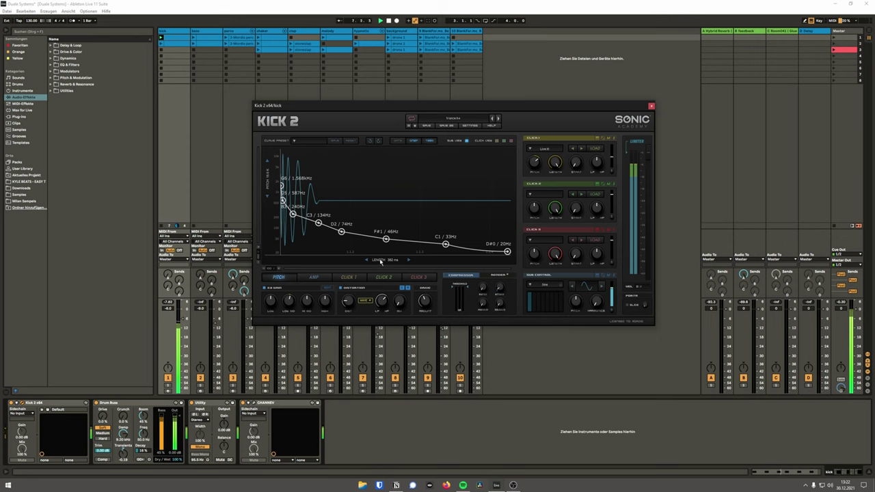
pyautogui.click(652, 108)
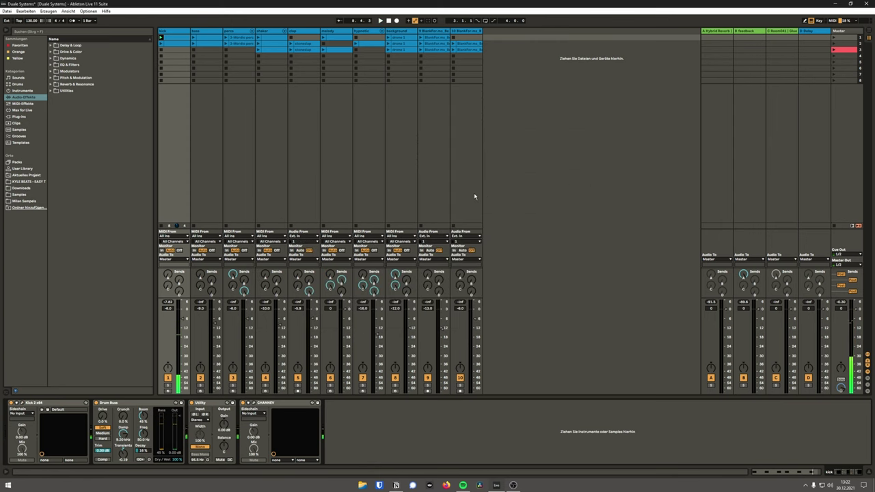
pyautogui.click(111, 403)
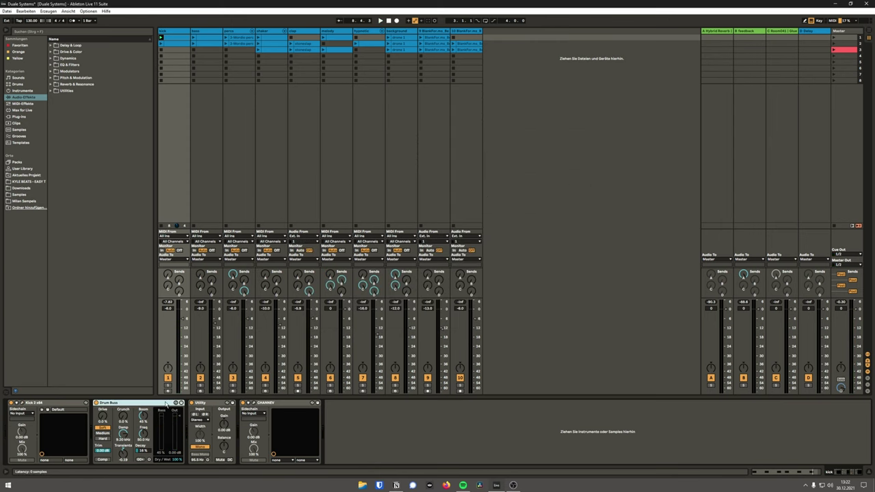
pyautogui.click(213, 403)
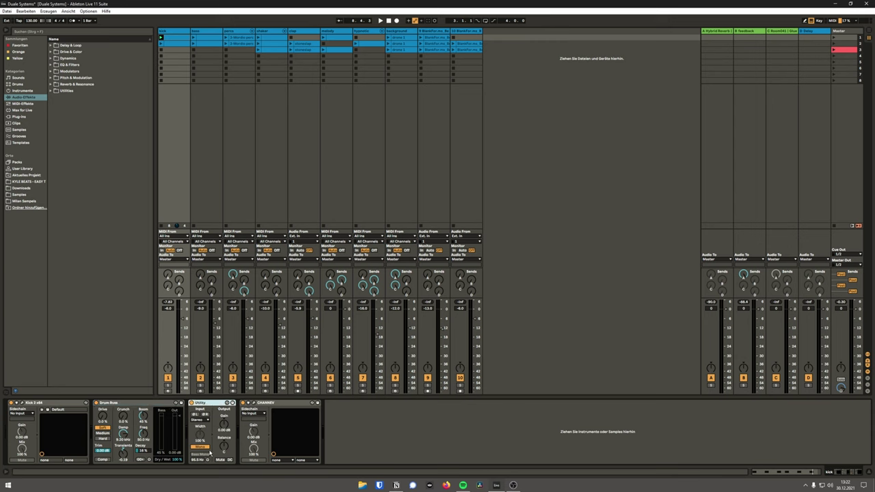
pyautogui.click(254, 402)
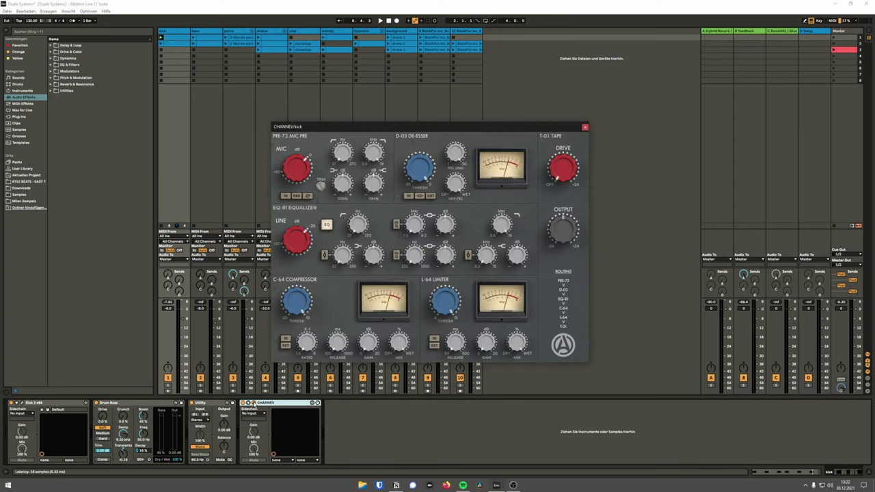
pyautogui.moveTo(341, 124); pyautogui.dragTo(366, 82)
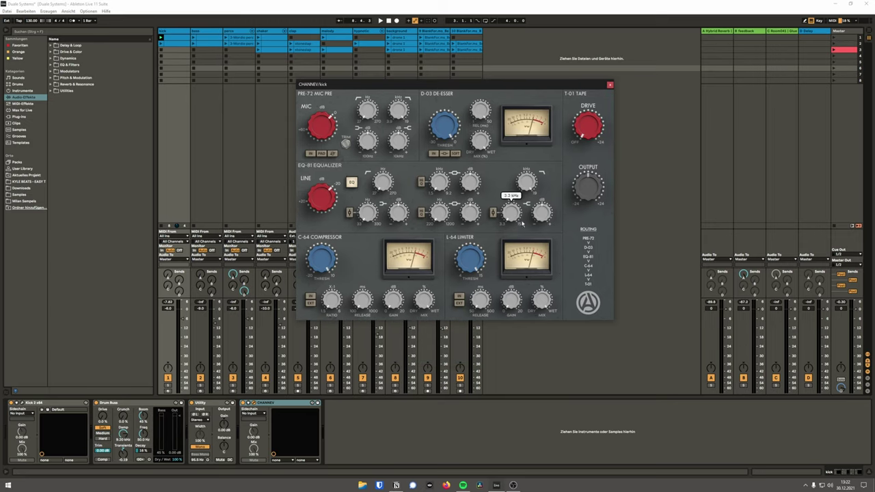
pyautogui.moveTo(556, 85); pyautogui.dragTo(511, 113)
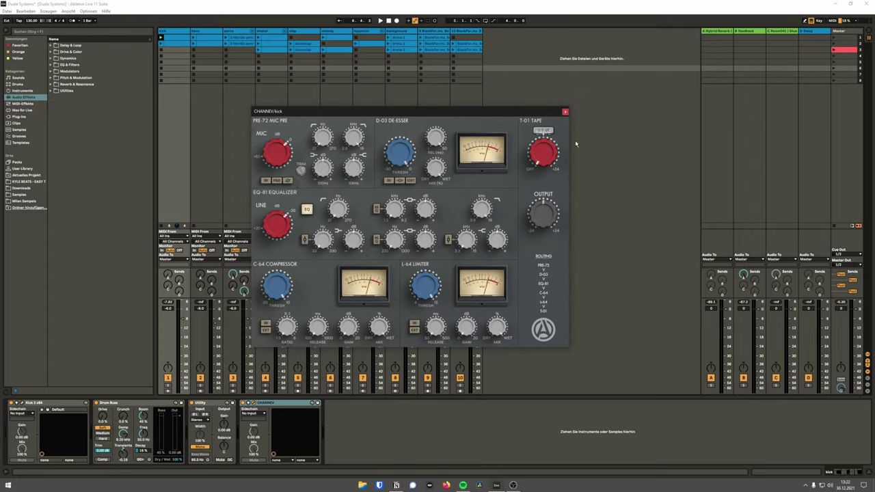
# Close CHANNEV, select the bass track, and briefly open its Kick 2 window.
pyautogui.click(565, 112)
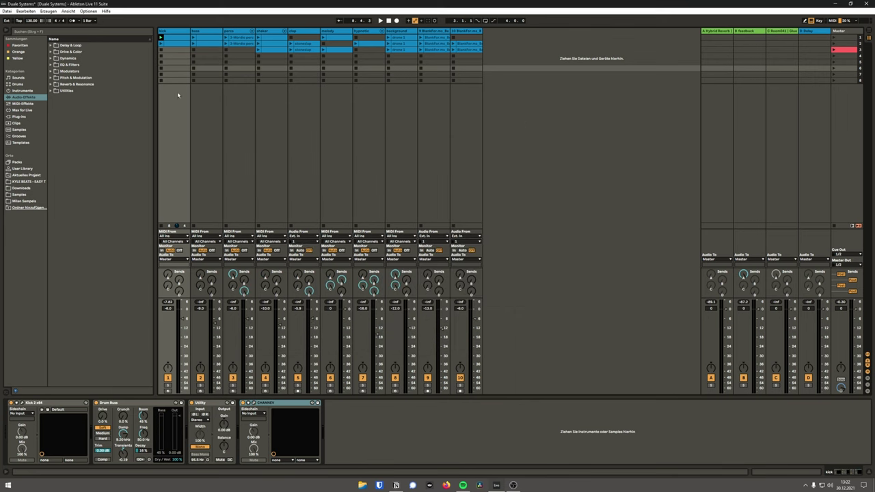
pyautogui.click(205, 214)
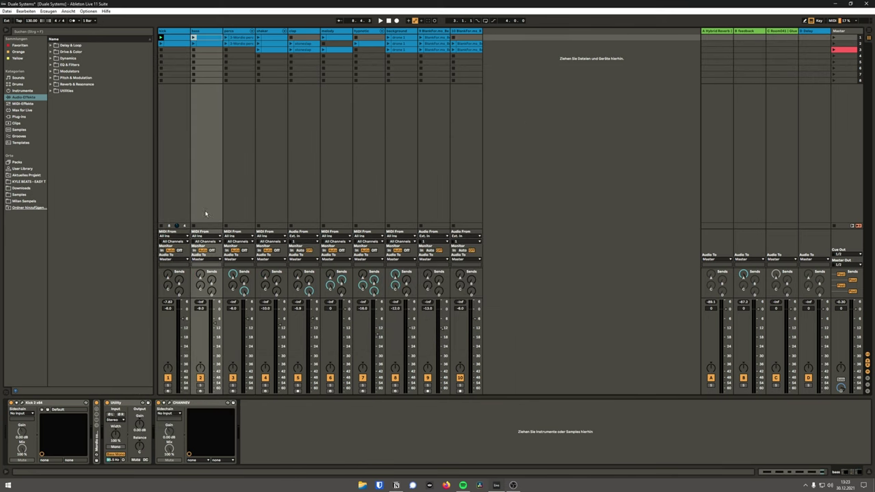
pyautogui.click(22, 404)
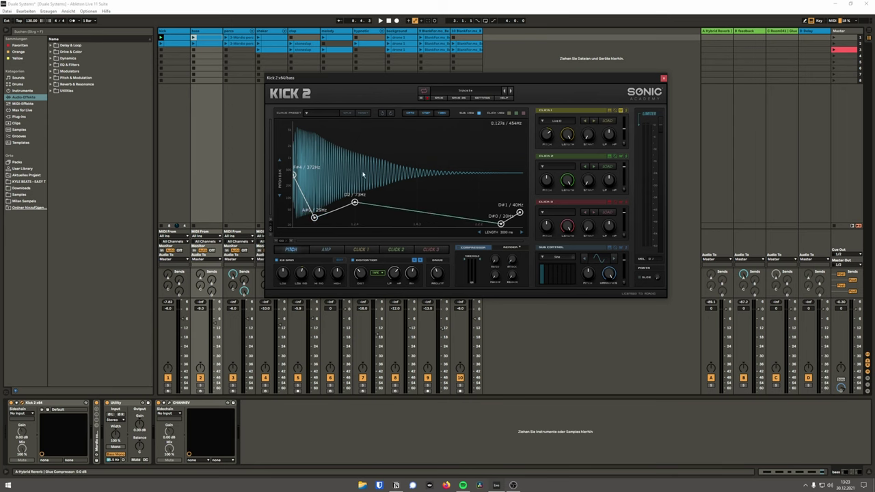
pyautogui.click(664, 79)
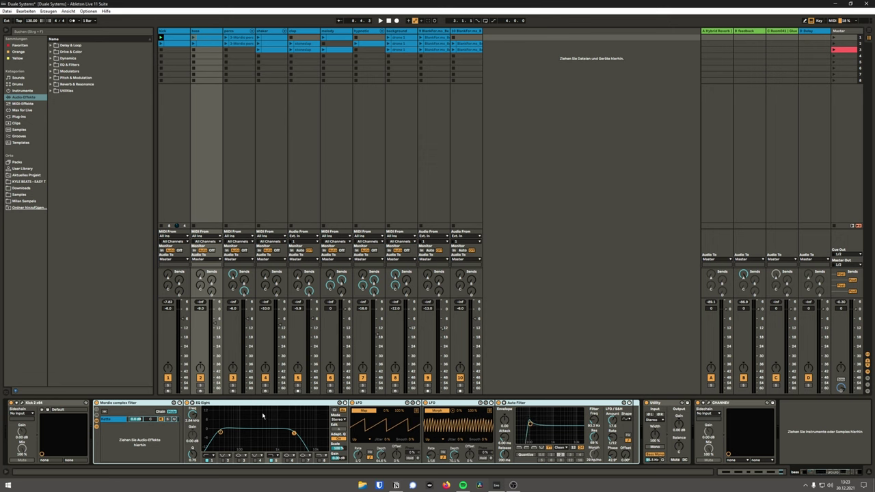
# Delete the first LFO device from the bass track's chain.
pyautogui.click(384, 404)
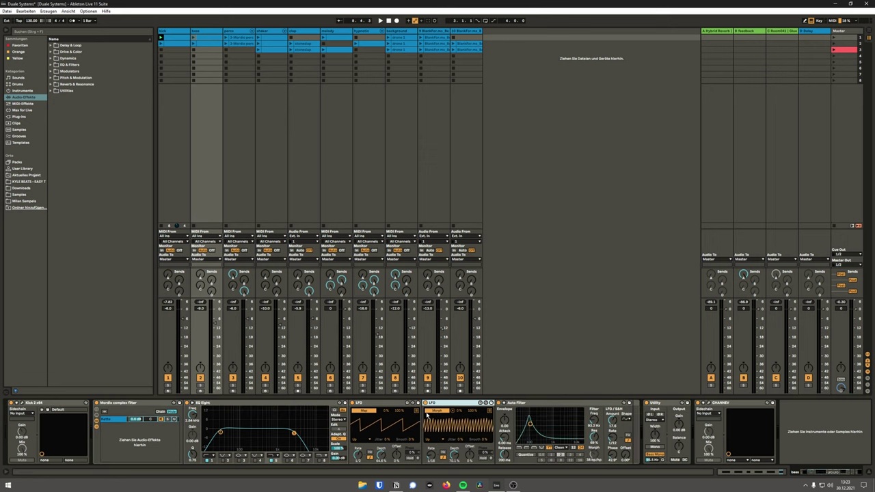
pyautogui.click(416, 413)
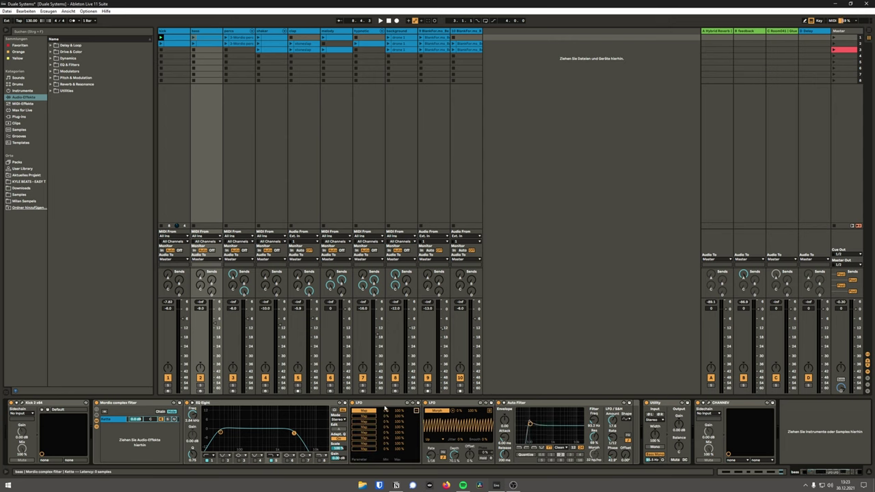
pyautogui.press('Delete')
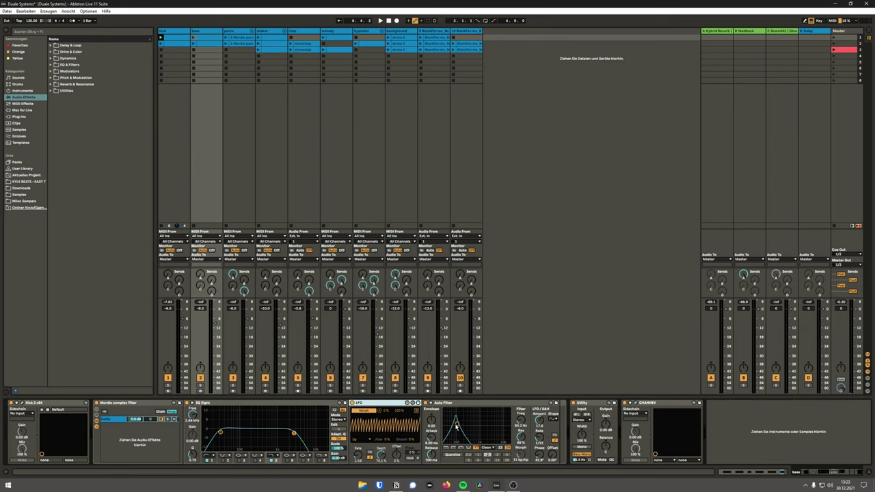
# Launch the bass clip, toggle its solo on and off, and open CHANNEV.
pyautogui.click(192, 40)
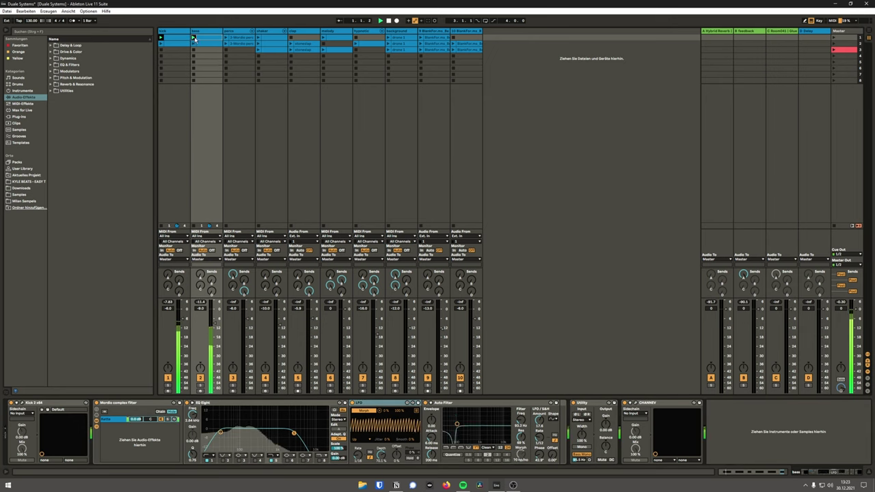
pyautogui.click(200, 388)
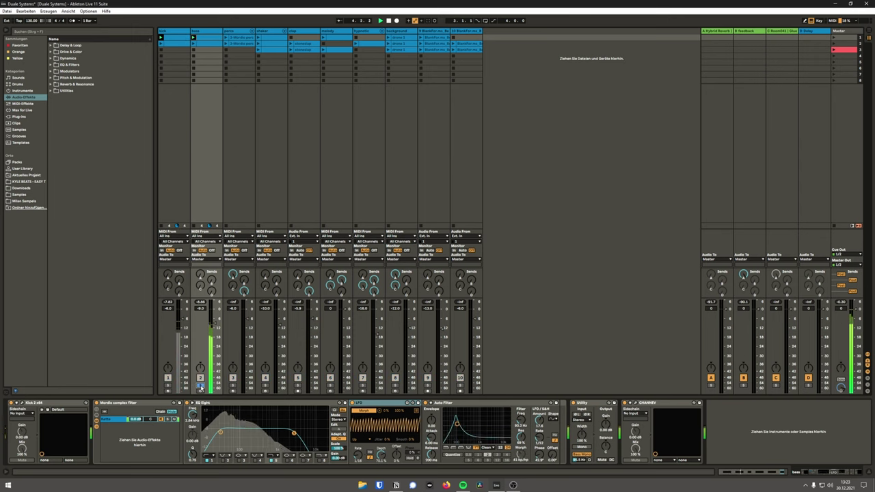
pyautogui.click(200, 388)
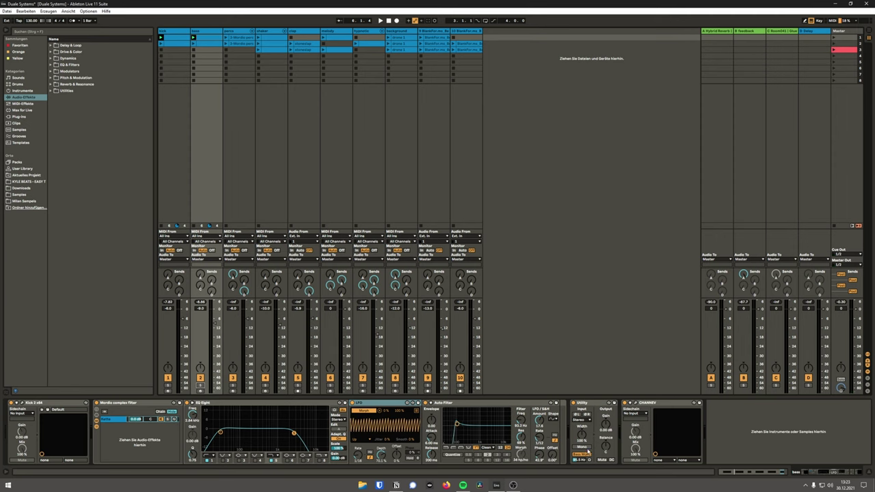
pyautogui.click(636, 405)
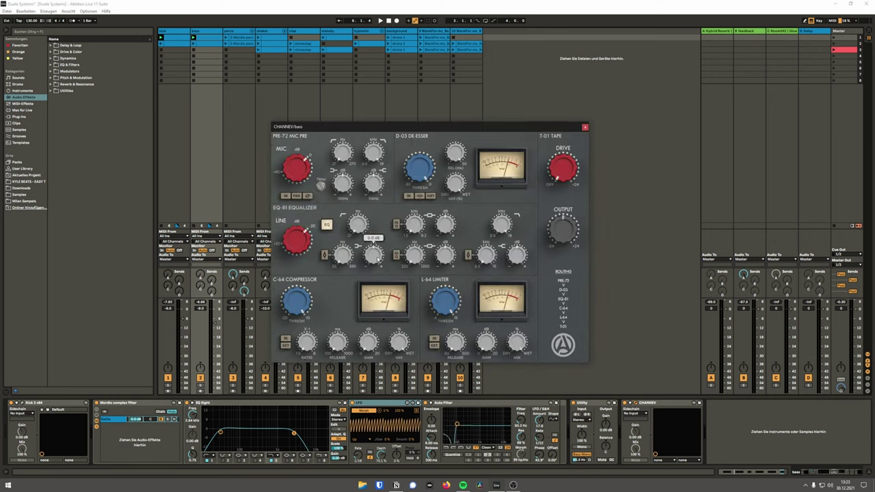
# Close the plugin window, select and solo the perco track, and play its first clip.
pyautogui.click(586, 127)
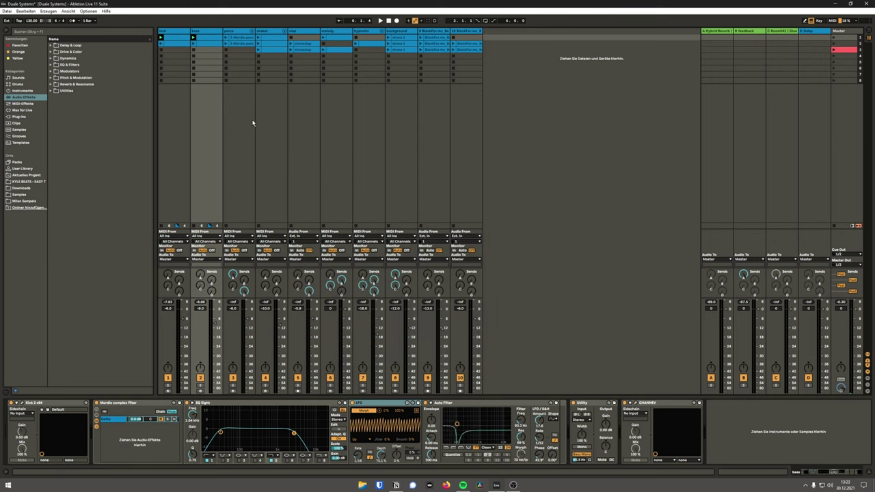
pyautogui.click(236, 50)
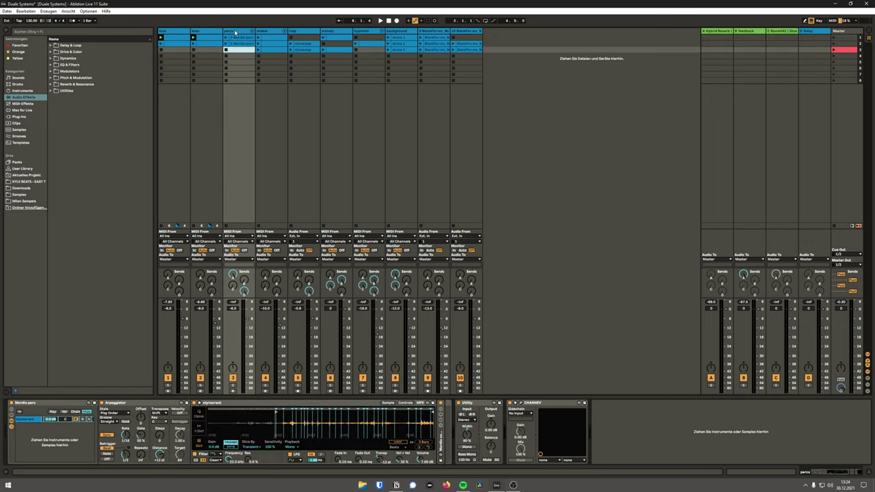
pyautogui.click(236, 33)
pyautogui.click(233, 387)
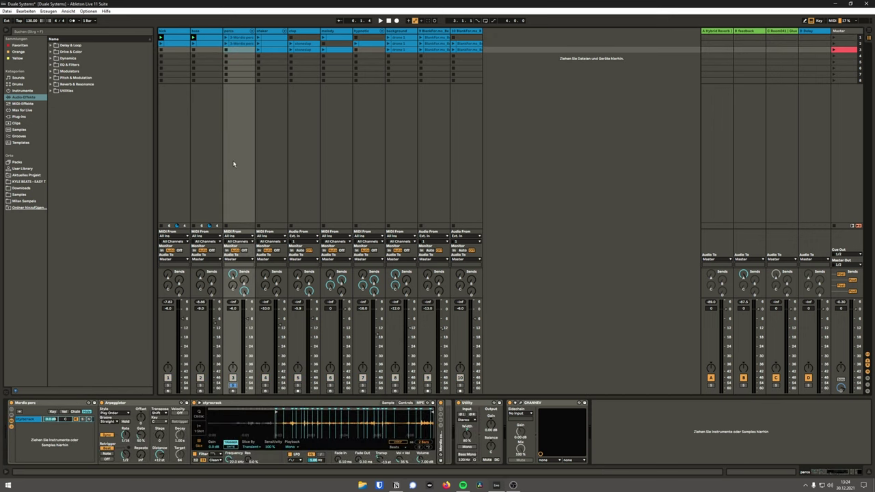
pyautogui.click(226, 38)
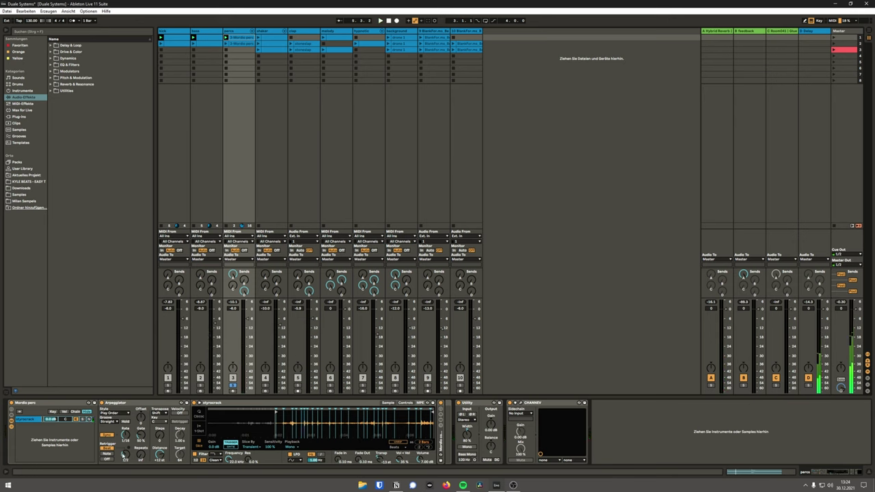
# Focus the styrocrack sampler and collapse the Mordio complex filter rack.
pyautogui.click(231, 409)
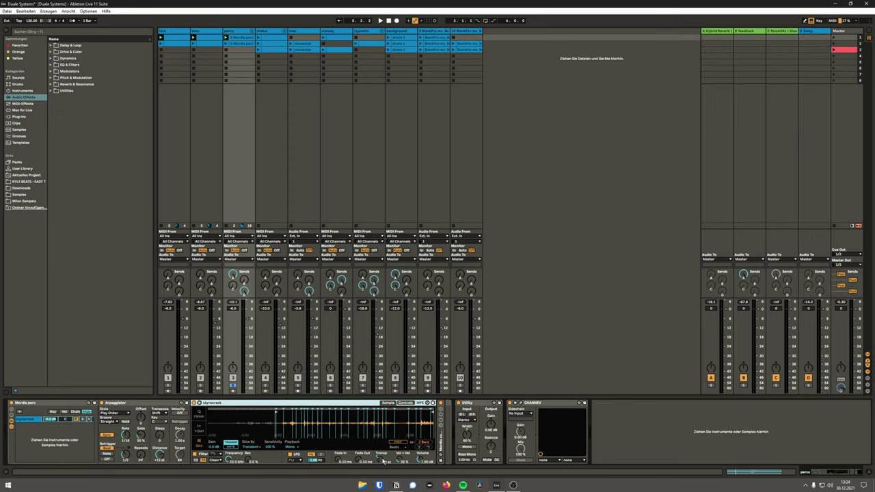
pyautogui.hscroll(6, 385, 463)
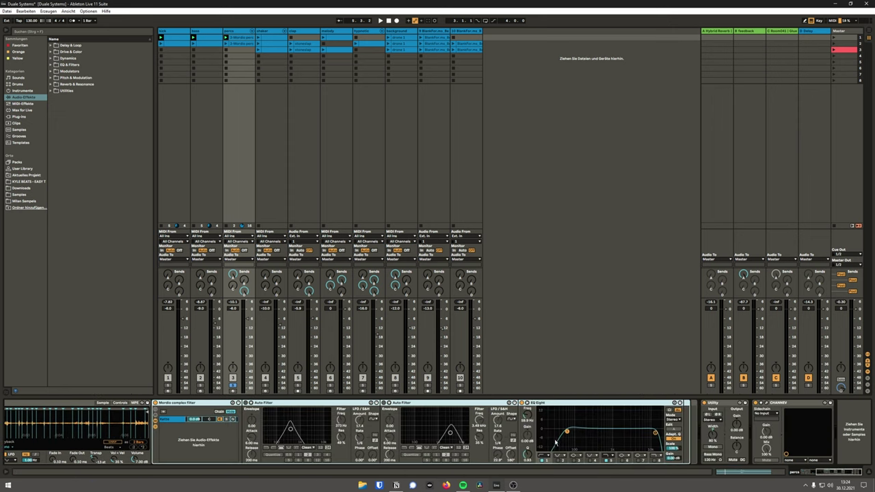
pyautogui.doubleClick(198, 404)
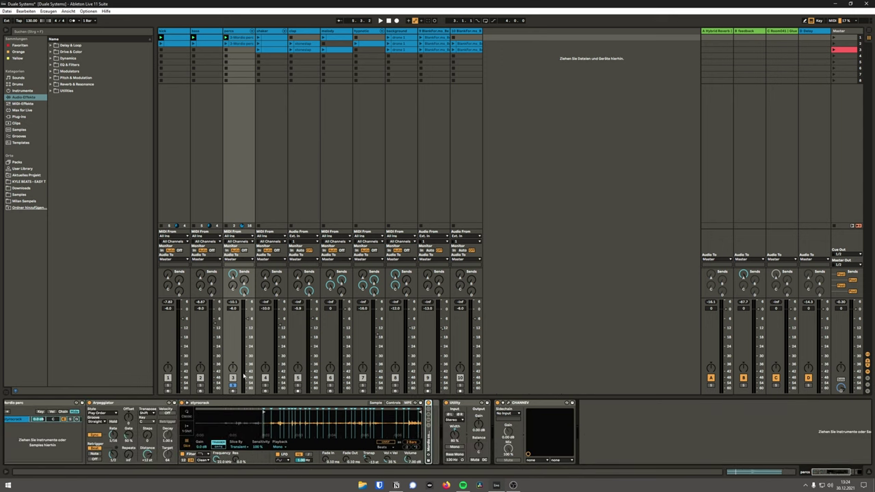
# Show the B Feedback return and briefly open its ValhallaFreqEcho plugin.
pyautogui.click(743, 135)
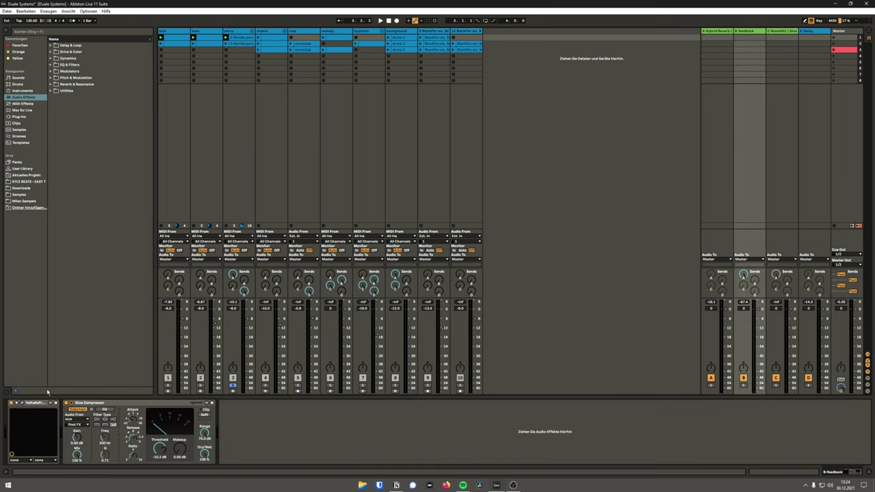
pyautogui.click(22, 403)
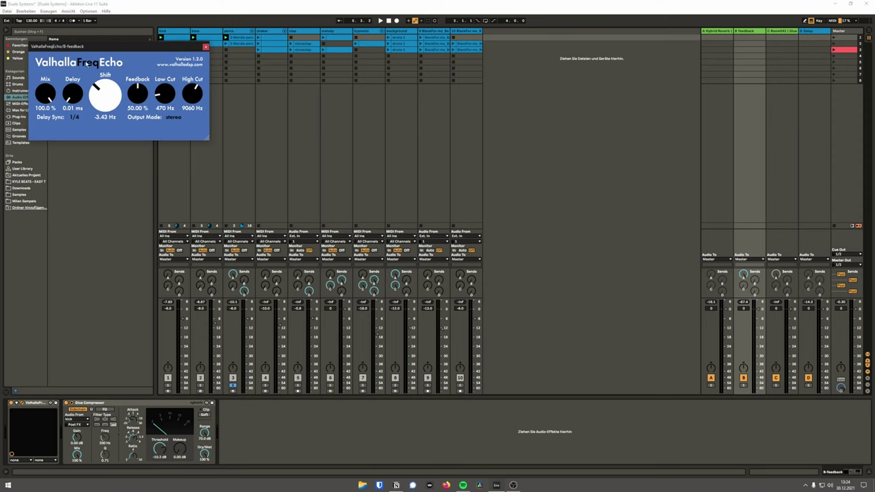
pyautogui.click(205, 48)
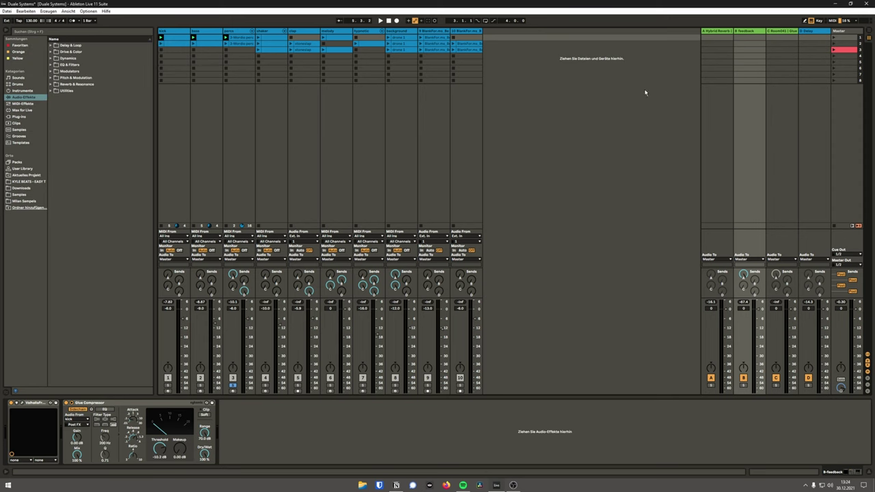
pyautogui.click(756, 63)
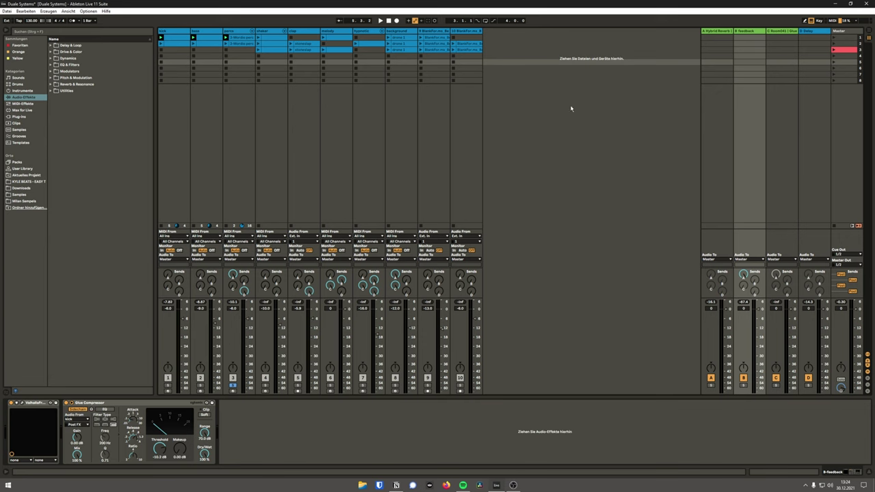
# View the A Hybrid Reverb and C Room041 returns, opening and moving the Room041 window.
pyautogui.click(720, 31)
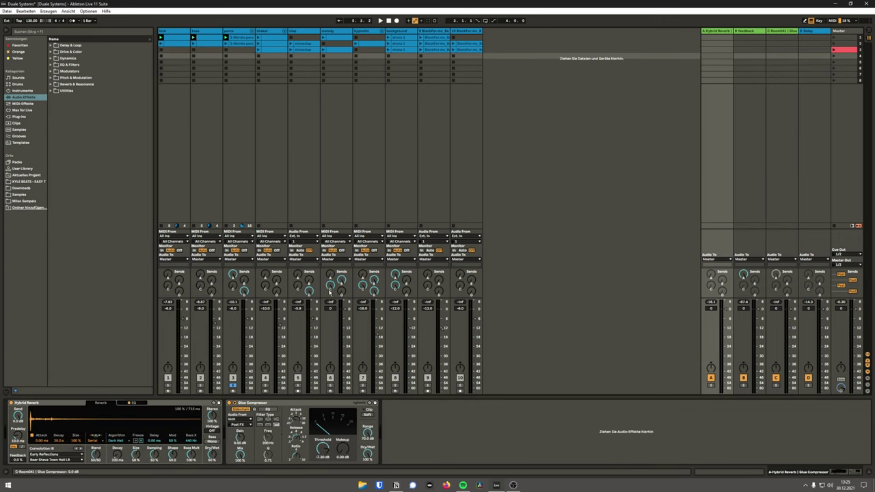
pyautogui.click(788, 62)
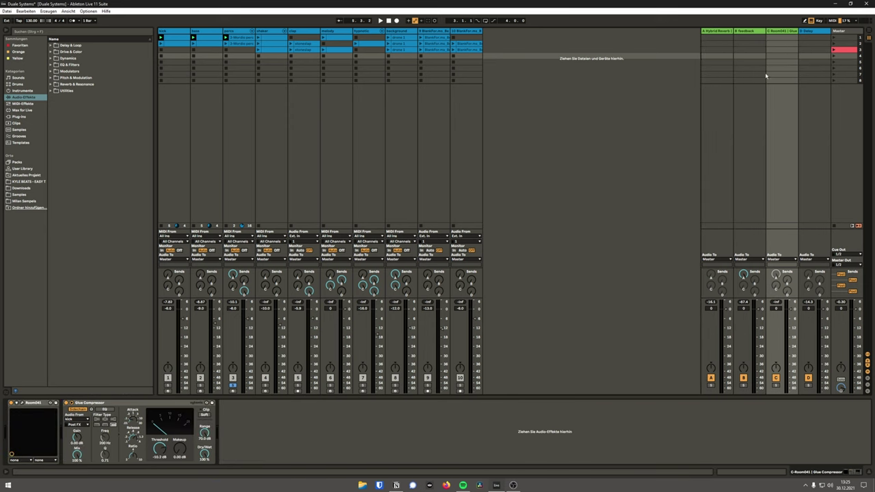
pyautogui.click(22, 403)
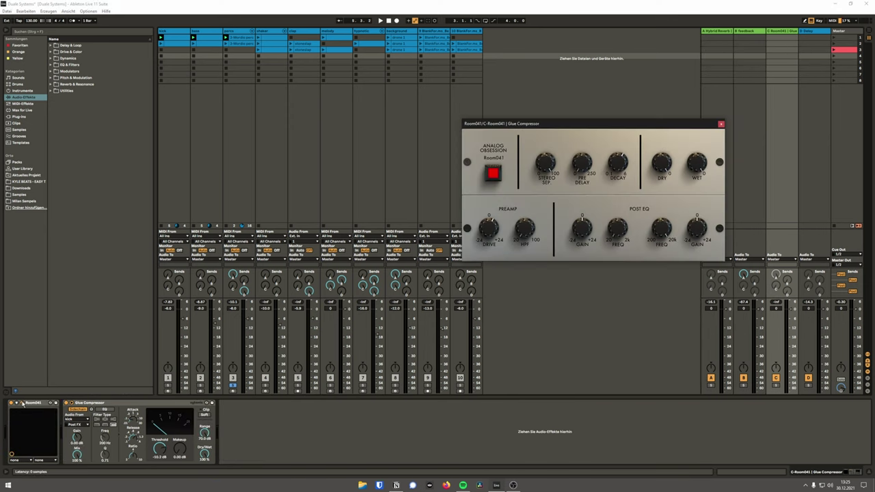
pyautogui.moveTo(569, 122); pyautogui.dragTo(501, 113)
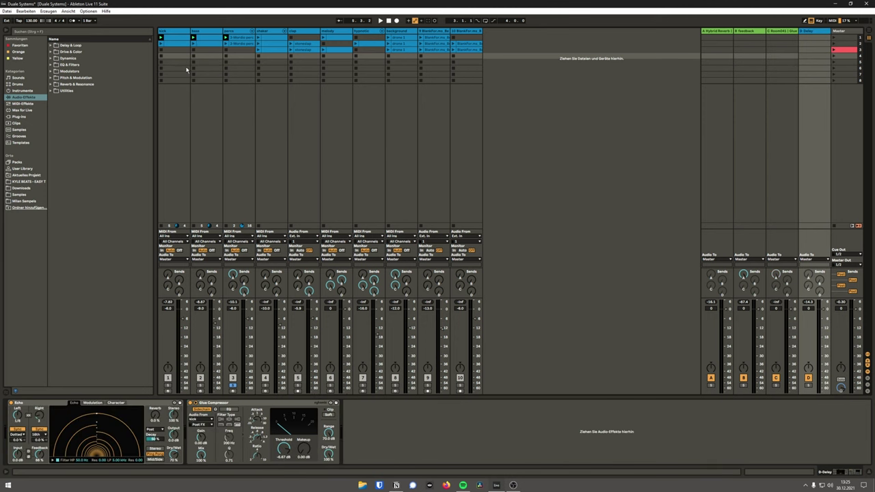
# Play the perco clip's MIDI notes in the piano roll, then show the shaker track's Drum Rack.
pyautogui.doubleClick(240, 37)
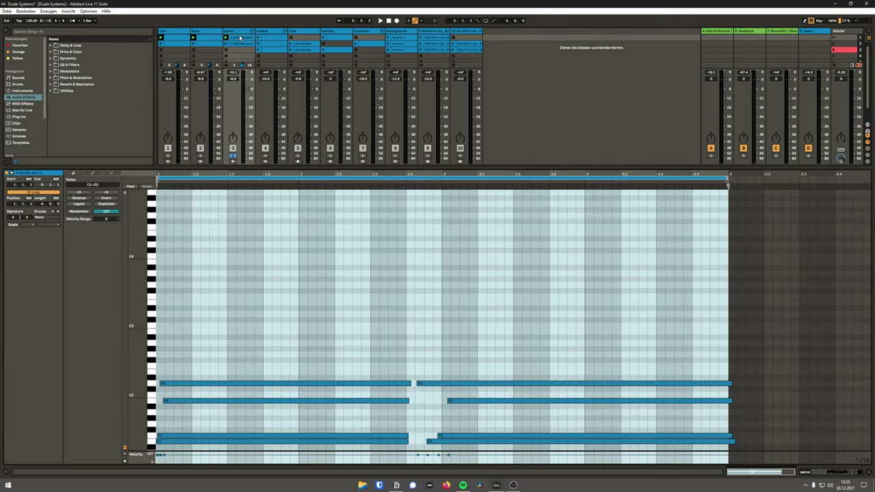
pyautogui.scroll(-3, 308, 316)
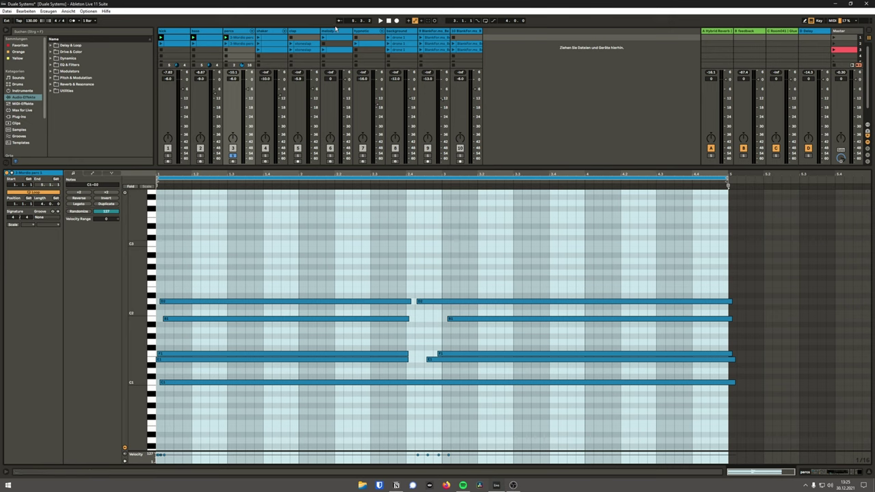
pyautogui.press('space')
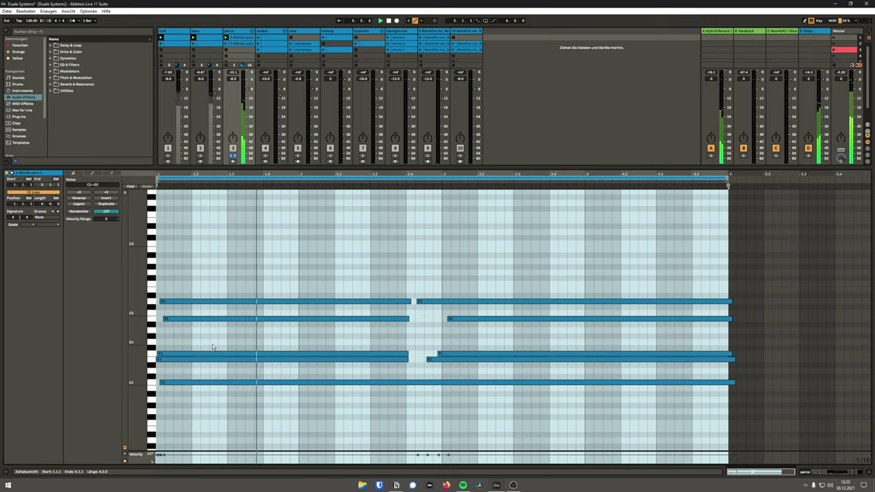
pyautogui.hotkey('shift', 'Tab')
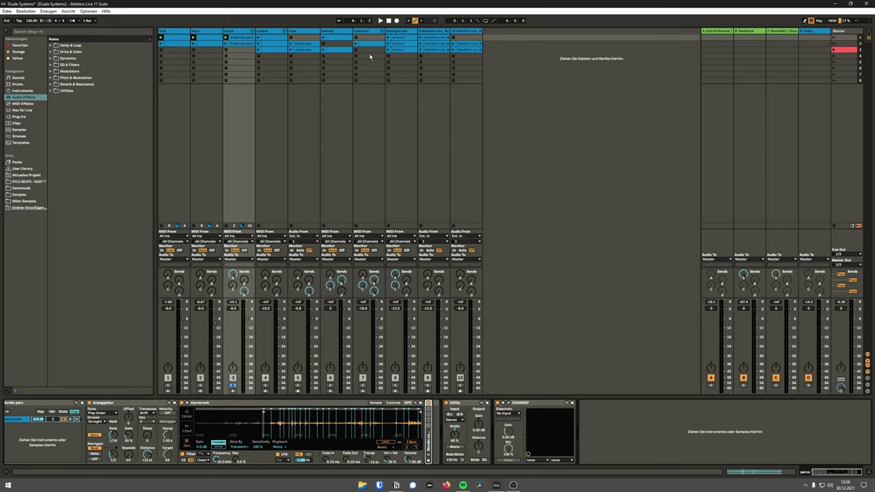
pyautogui.click(269, 39)
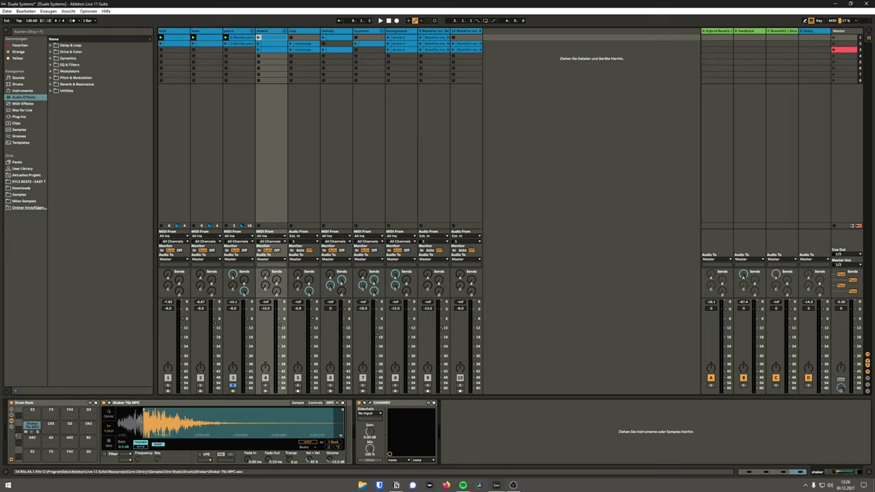
# Audition the Shaker pad, solo the shaker track, and launch its first clip.
pyautogui.click(34, 425)
pyautogui.click(266, 385)
pyautogui.click(260, 37)
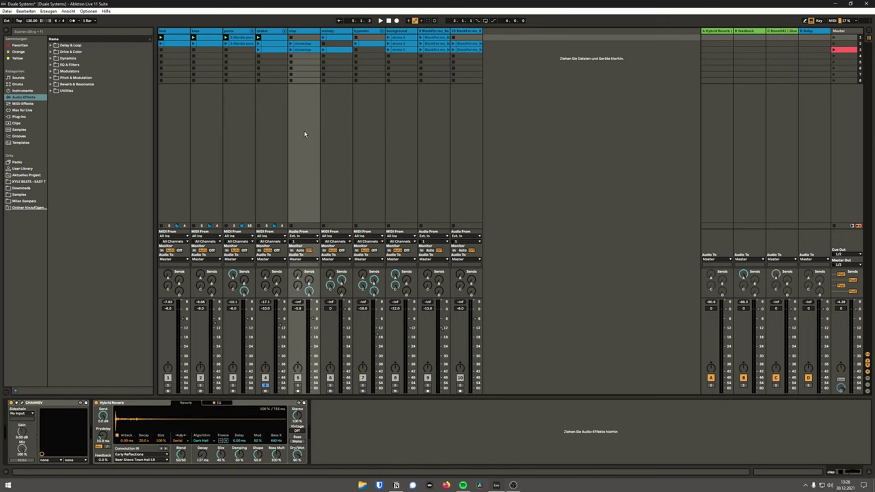
# Launch track 5's row-2 clip, view its sample waveform, then return to its devices.
pyautogui.click(291, 44)
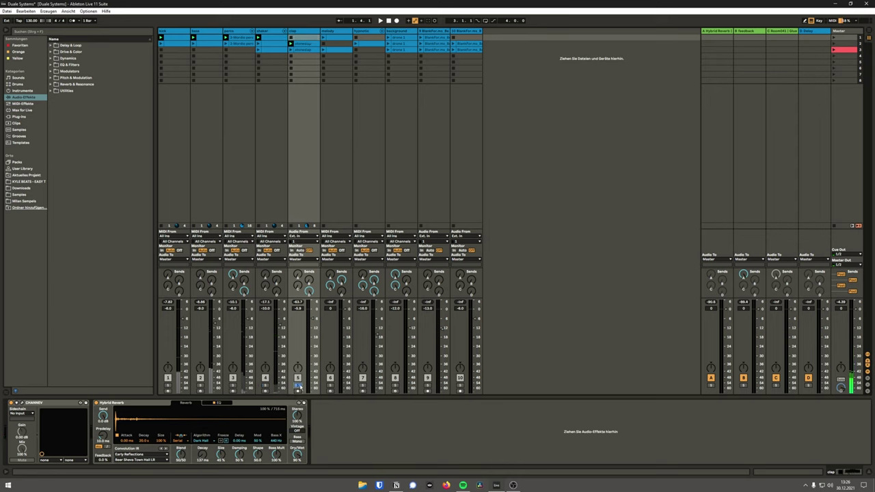
pyautogui.press('space')
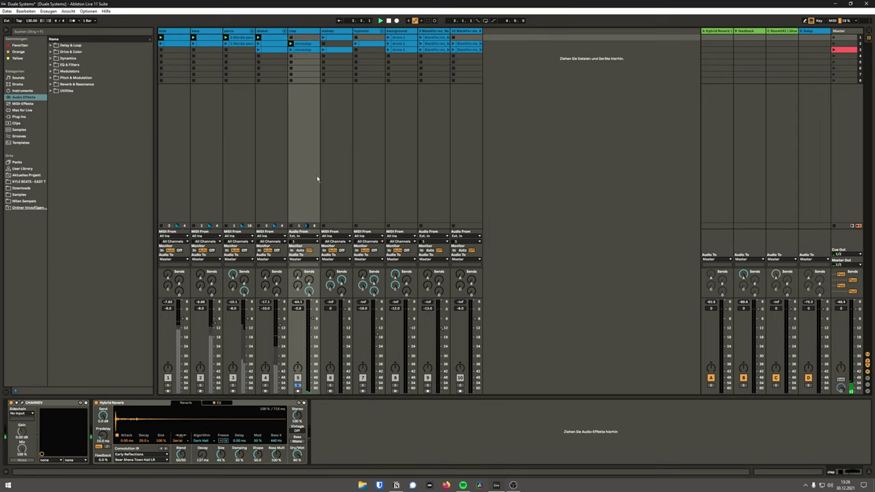
pyautogui.doubleClick(290, 42)
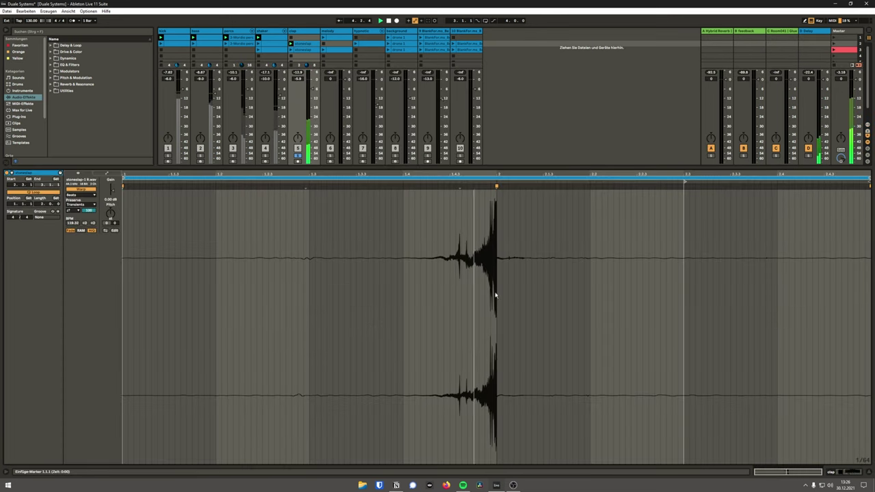
pyautogui.hotkey('shift', 'Tab')
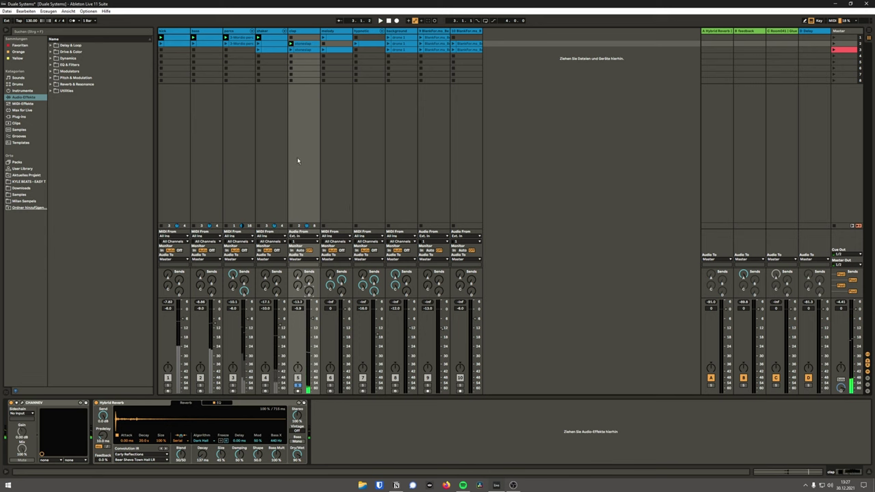
# On the melody track, fold the Arpeggiator and load Instrument > Piano into Wavetable oscillator 1.
pyautogui.click(333, 39)
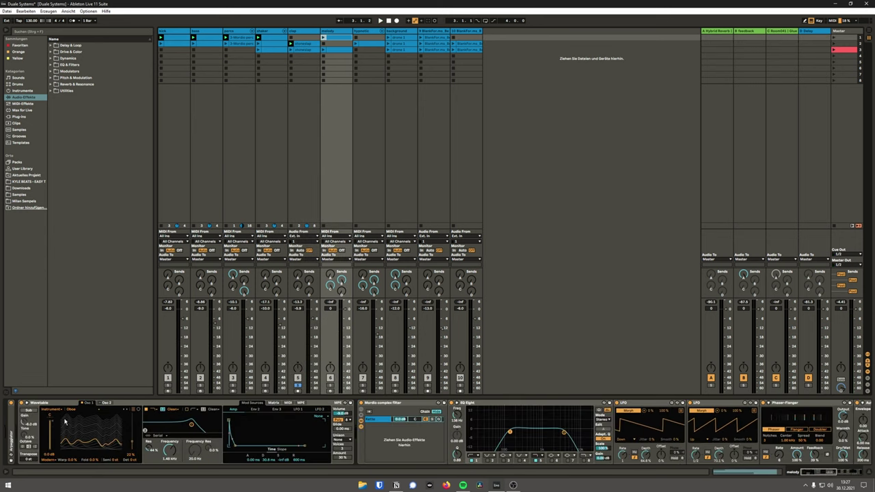
pyautogui.hotkey('ctrl', 'v')
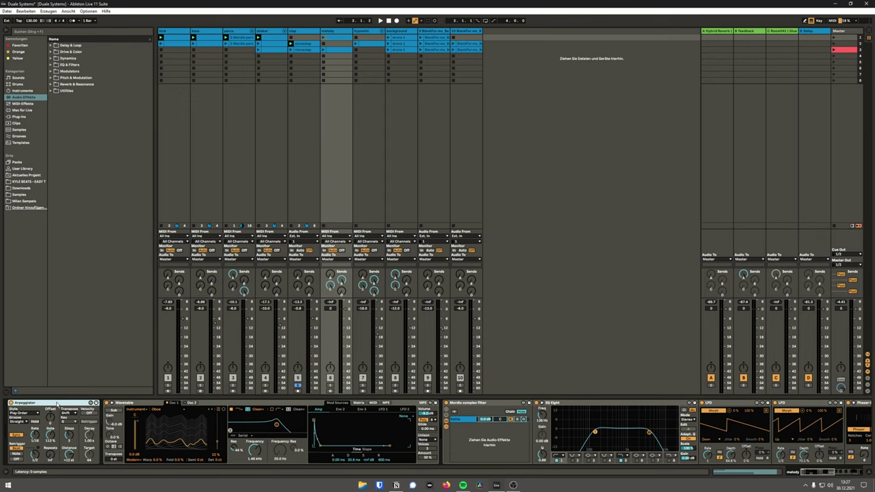
pyautogui.press('Delete')
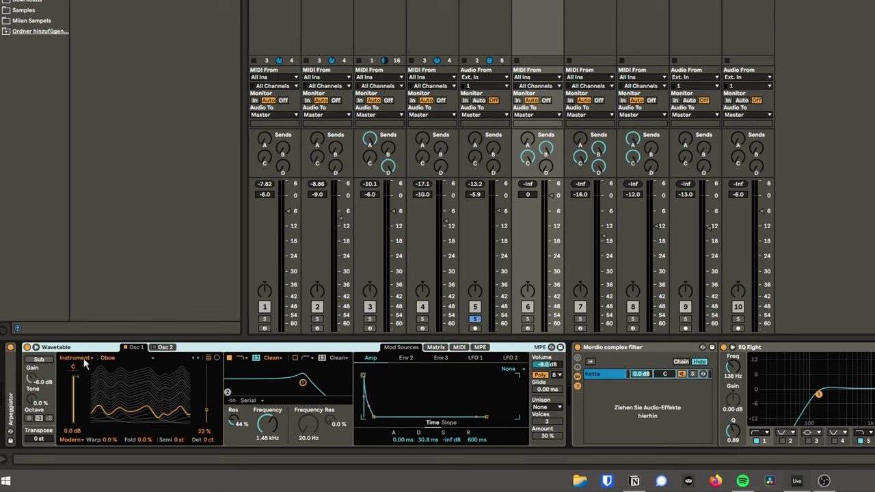
pyautogui.click(82, 359)
pyautogui.click(81, 425)
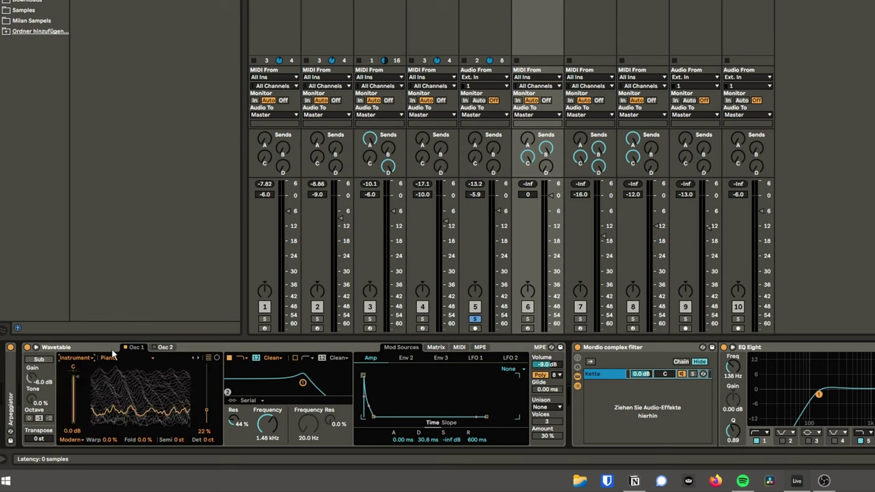
pyautogui.click(114, 358)
pyautogui.click(36, 279)
# Scroll the melody chain past the LFOs, Phaser-Flanger and Auto Filters, then select CHANNEV.
pyautogui.hscroll(5, 627, 408)
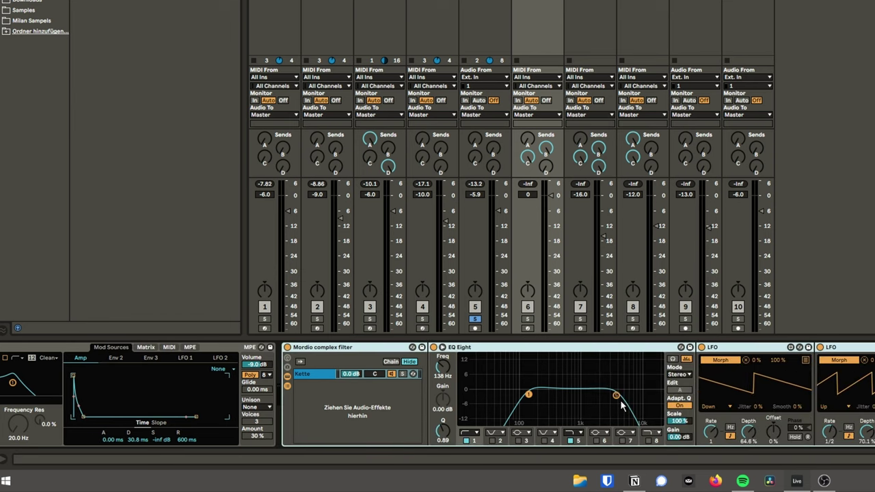
pyautogui.hscroll(5, 621, 405)
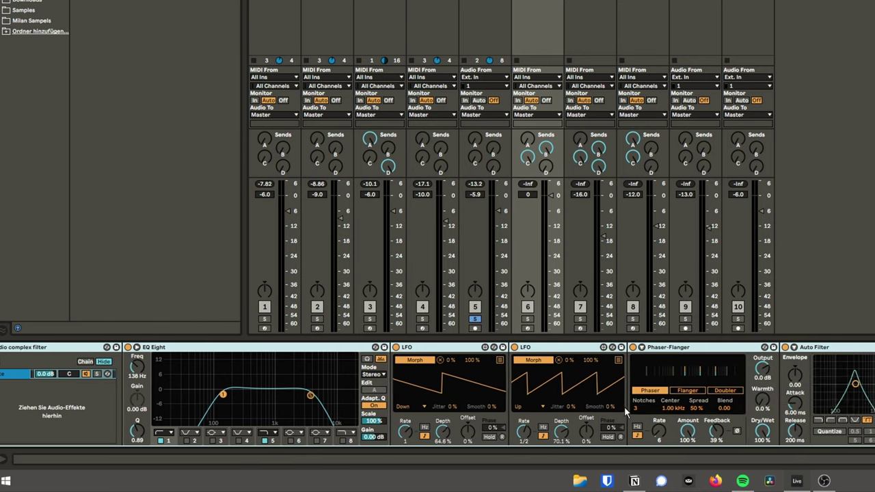
pyautogui.hscroll(3, 624, 407)
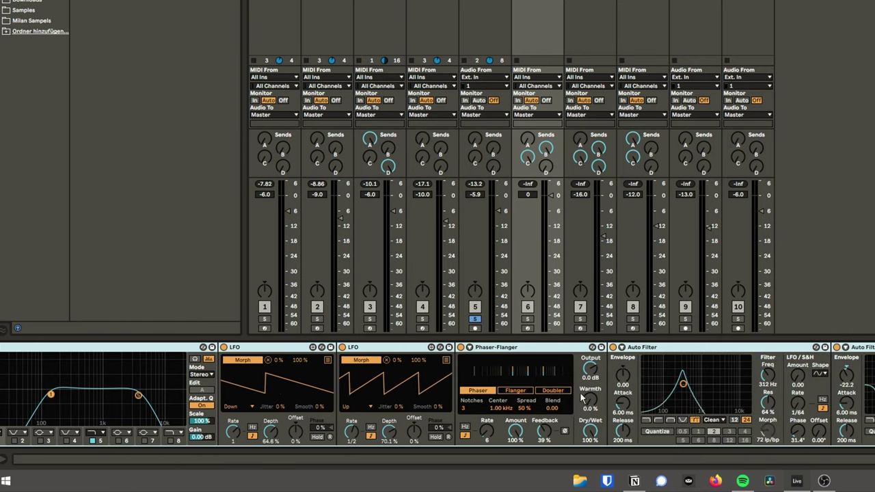
pyautogui.hscroll(1, 581, 396)
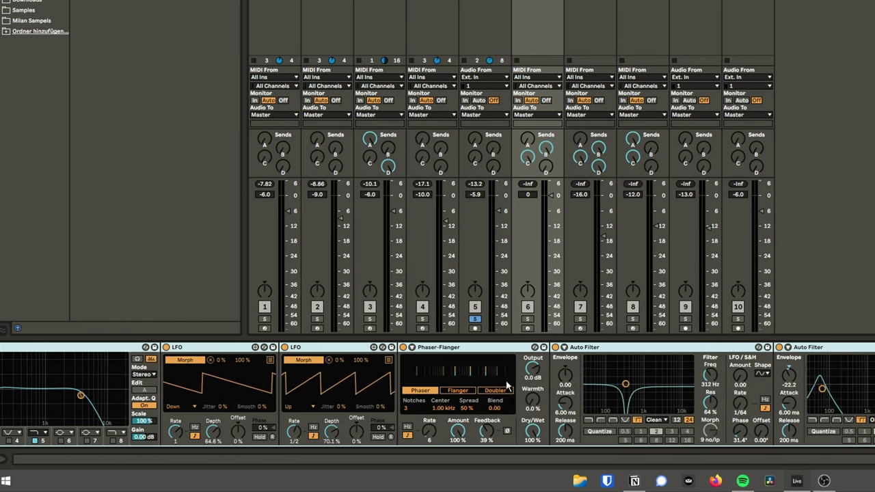
pyautogui.hscroll(5, 438, 403)
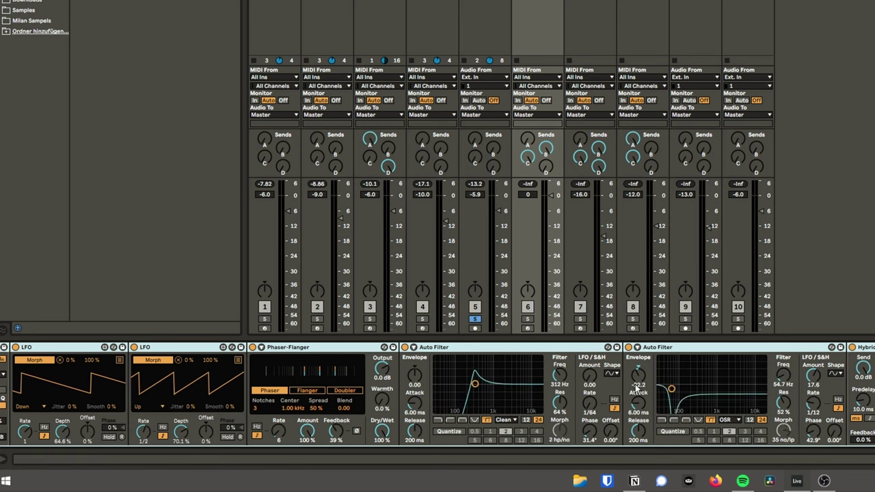
pyautogui.hscroll(-5, 636, 385)
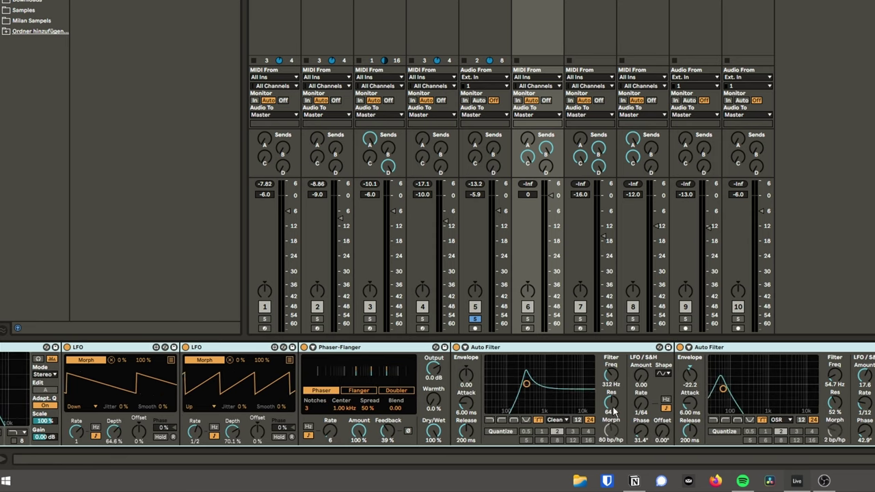
pyautogui.hscroll(4, 615, 411)
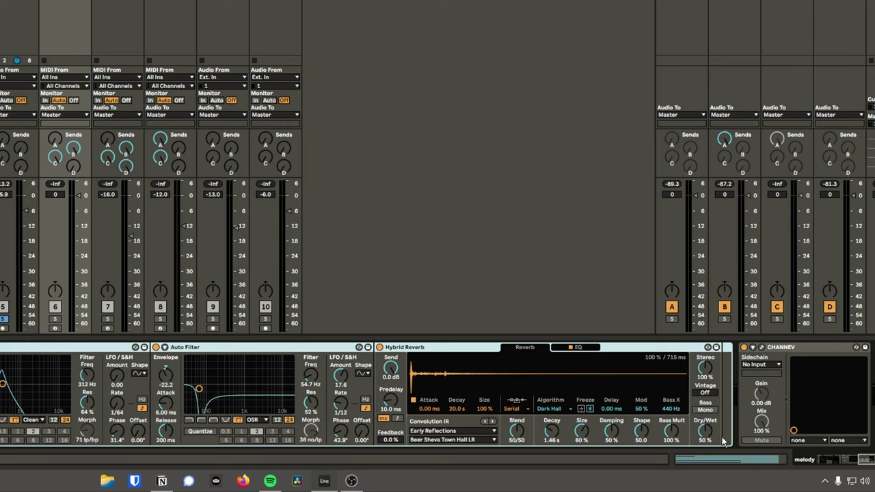
pyautogui.click(777, 351)
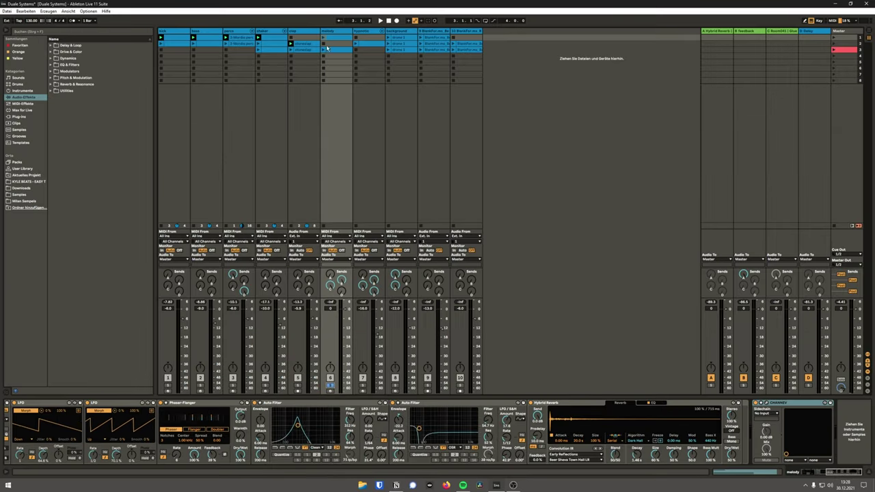
pyautogui.doubleClick(325, 41)
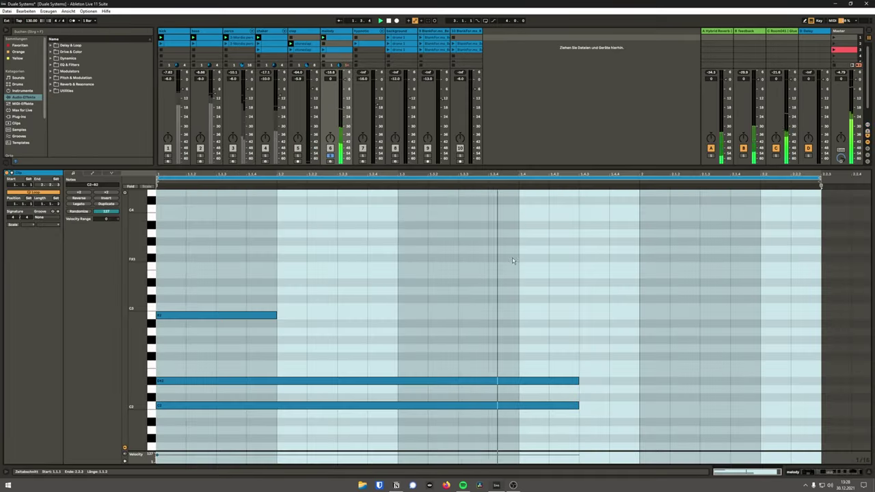
pyautogui.scroll(-2, 513, 260)
pyautogui.scroll(1, 502, 265)
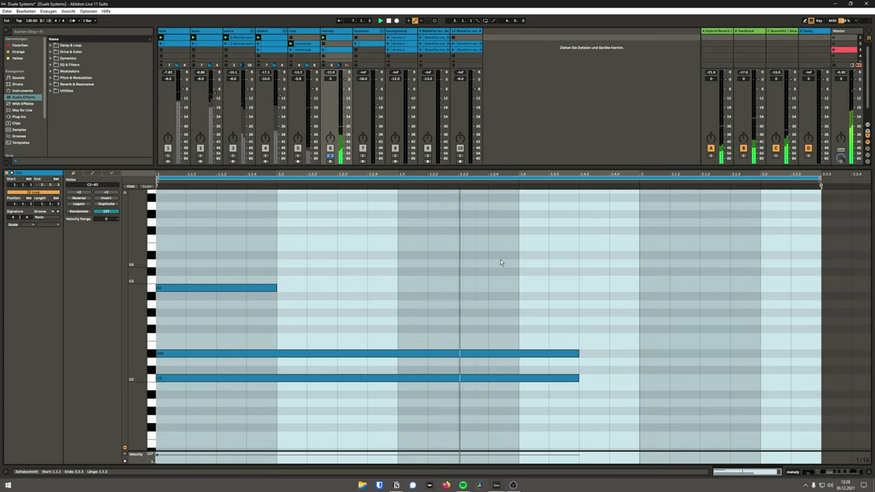
pyautogui.hotkey('shift', 'Tab')
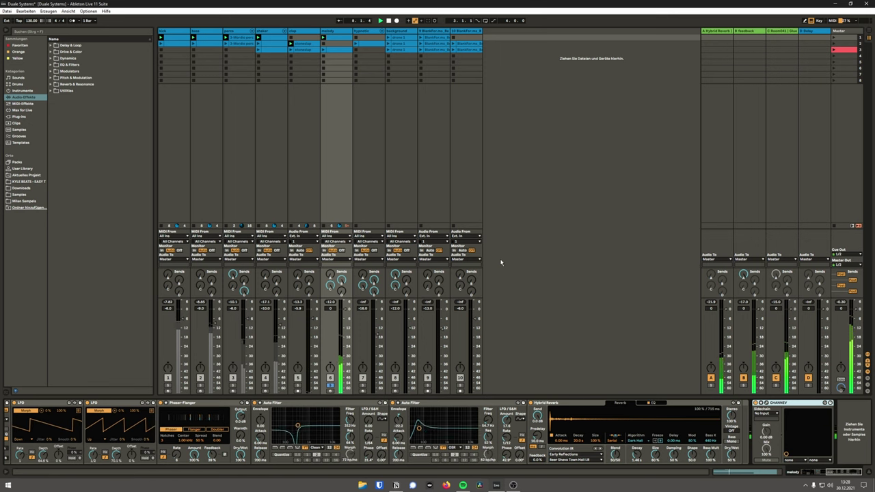
pyautogui.hscroll(-5, 383, 441)
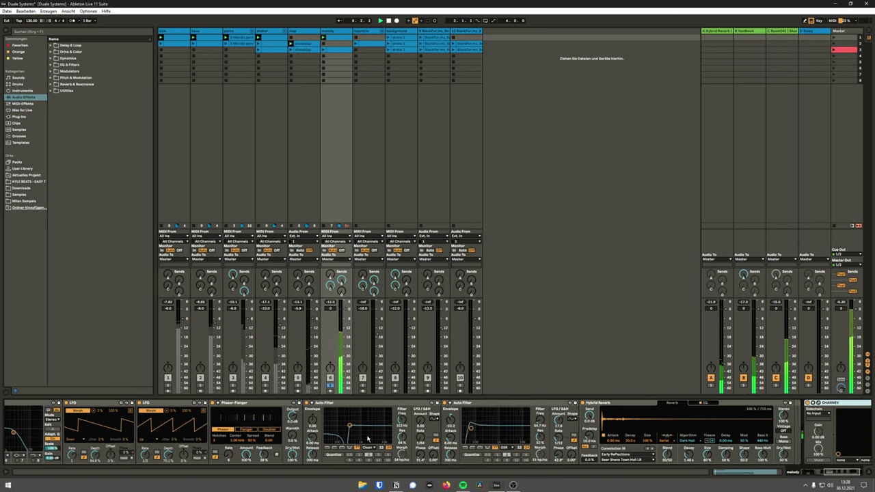
pyautogui.hscroll(-3, 384, 446)
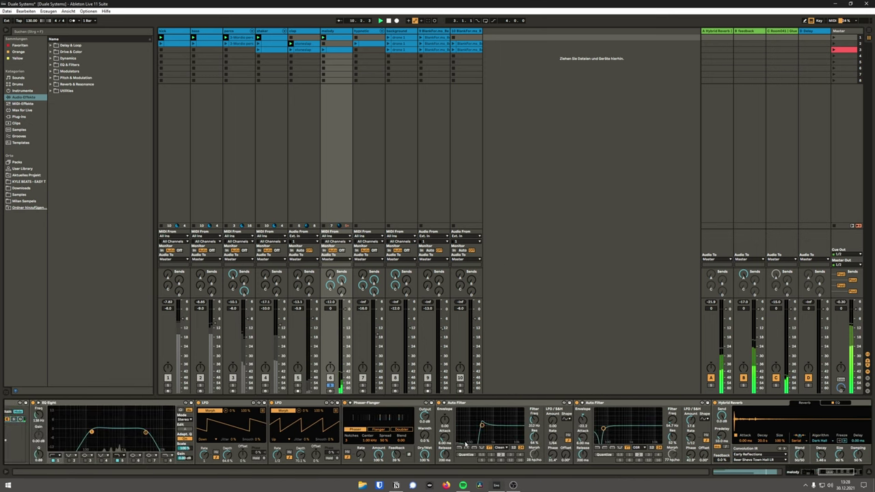
pyautogui.hscroll(4, 467, 445)
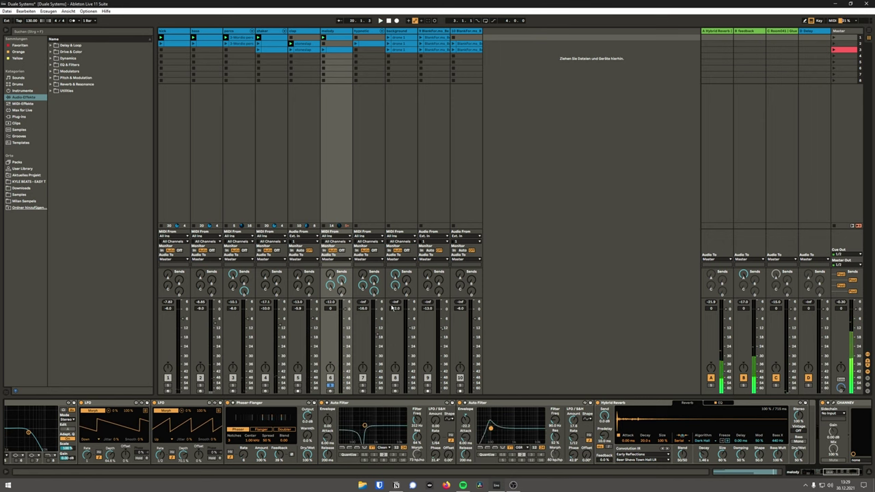
# Select the hypnotic track's clip, view its C3 notes, then expand its full device chain.
pyautogui.click(370, 32)
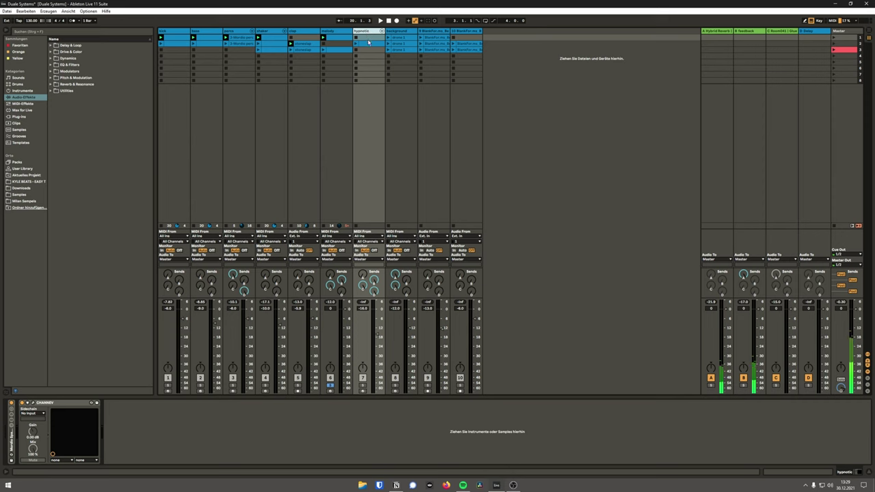
pyautogui.click(369, 45)
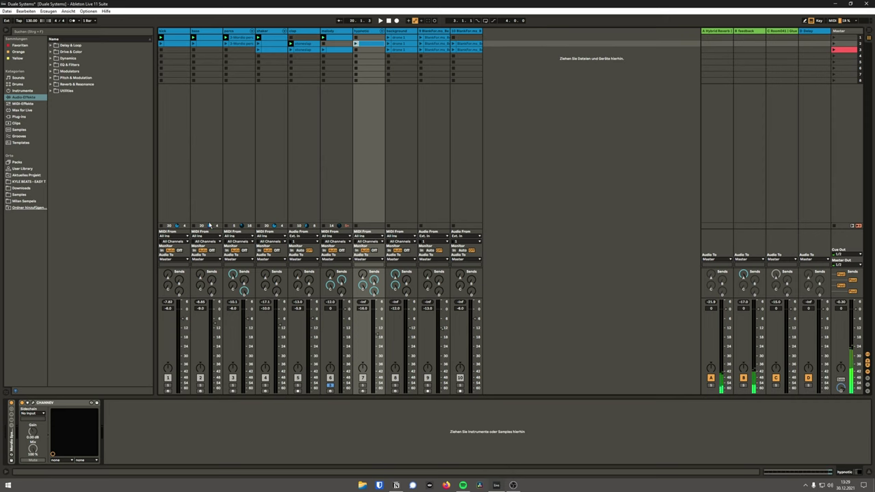
pyautogui.hotkey('ctrl', 'v')
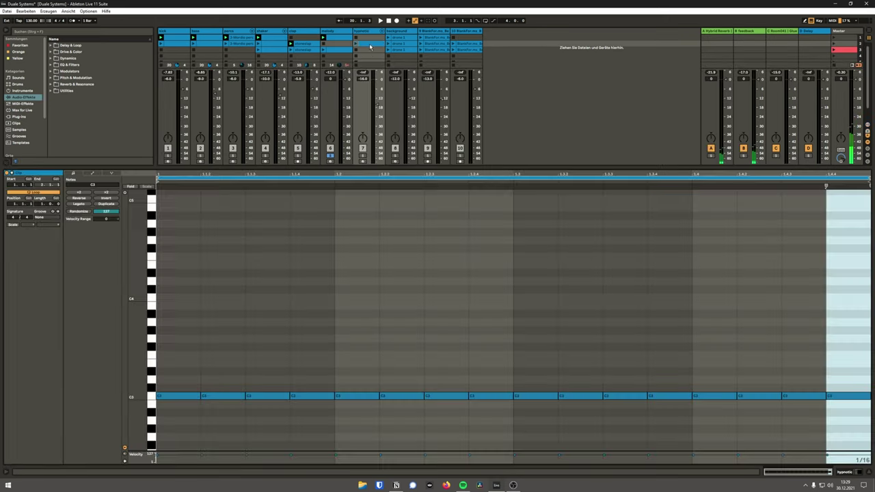
pyautogui.scroll(-3, 335, 294)
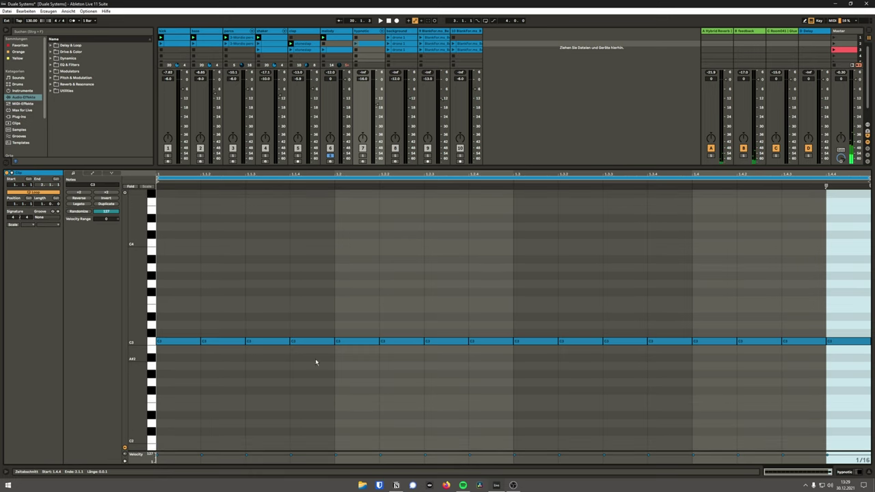
pyautogui.hotkey('shift', 'Tab')
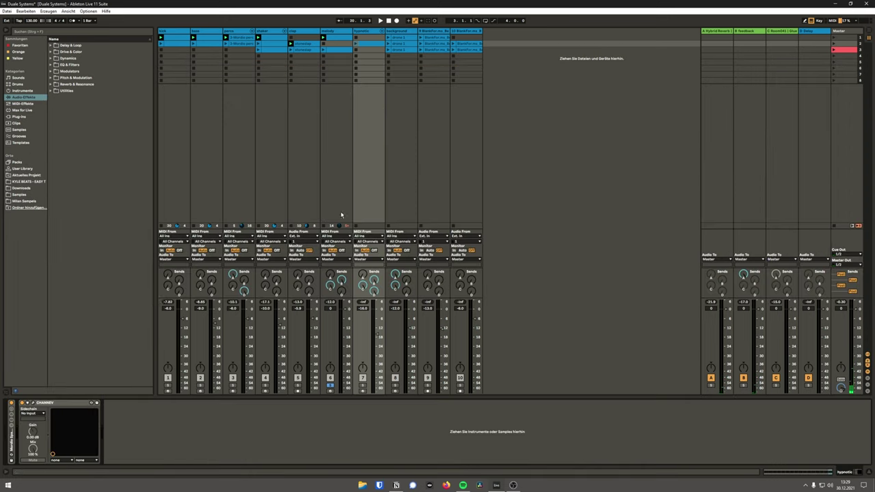
pyautogui.click(11, 455)
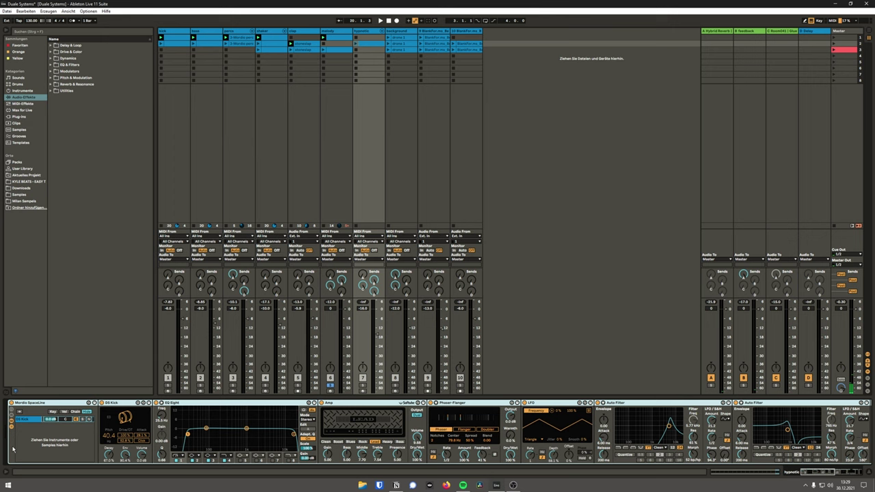
# Select the DS Kick instrument and the Phaser-Flanger effect in the hypnotic track's chain.
pyautogui.click(121, 404)
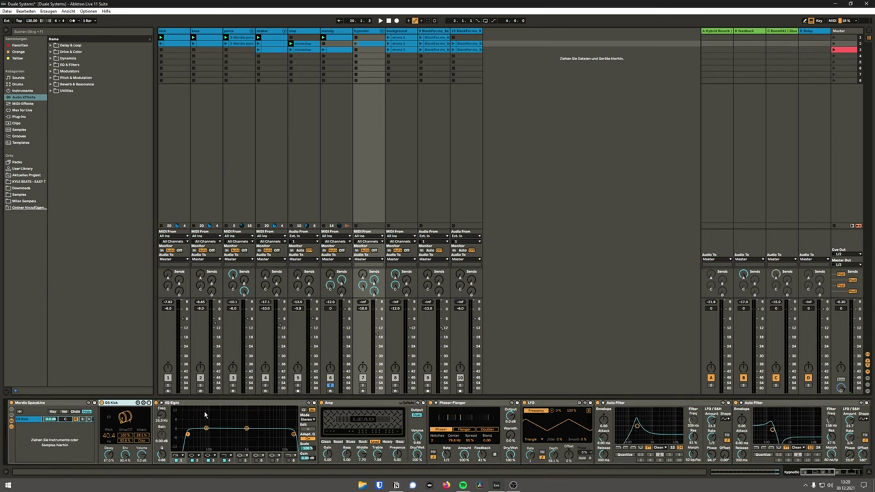
pyautogui.hscroll(3, 290, 429)
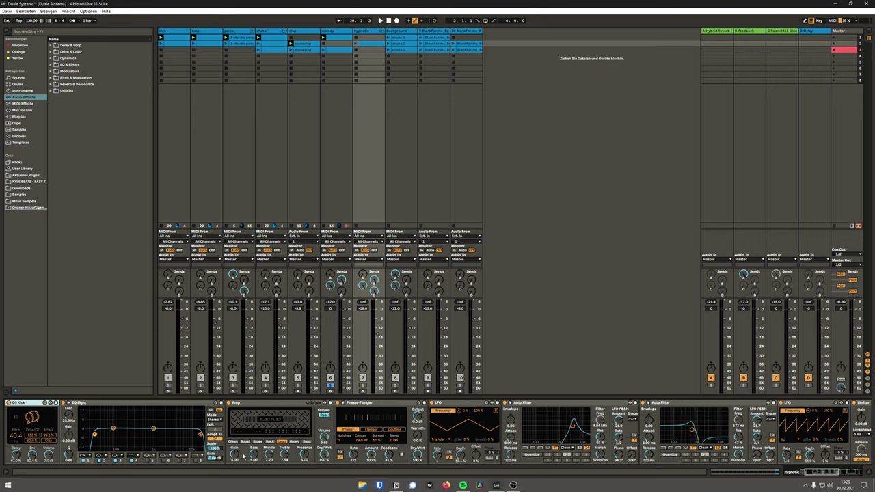
pyautogui.click(375, 405)
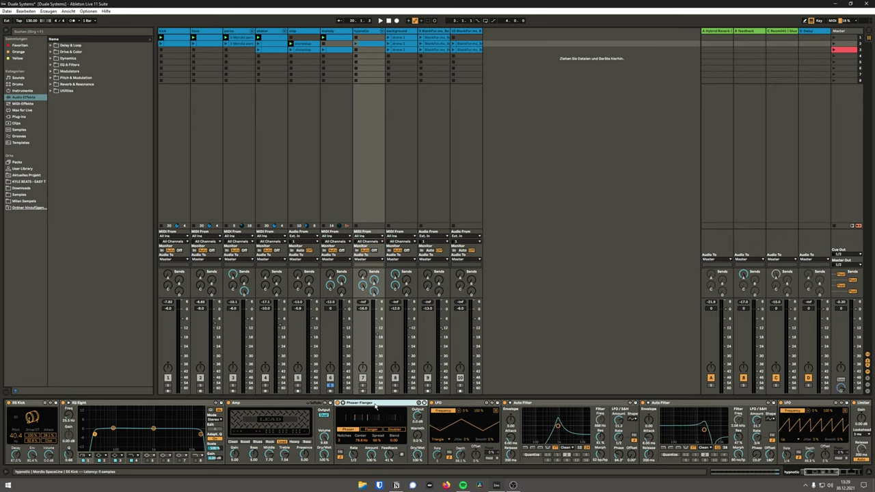
pyautogui.hscroll(-3, 203, 403)
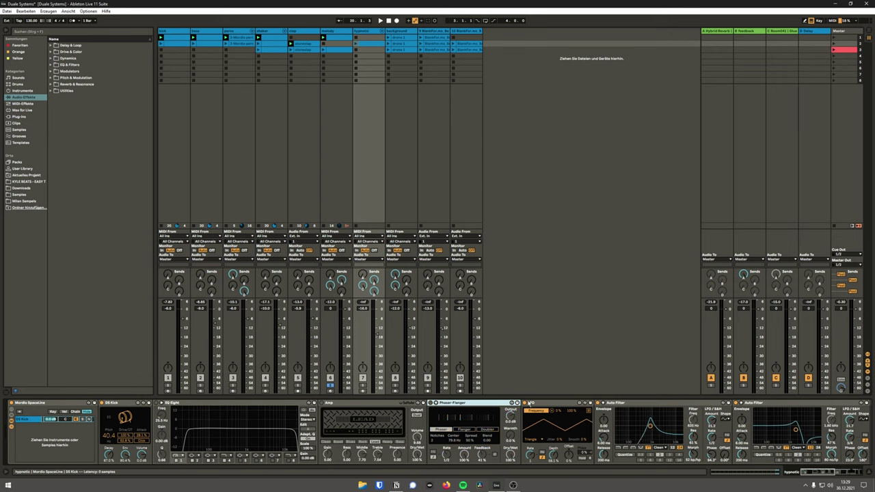
# Reopen the hypnotic clip's notes, return to the devices, and start project playback.
pyautogui.doubleClick(356, 45)
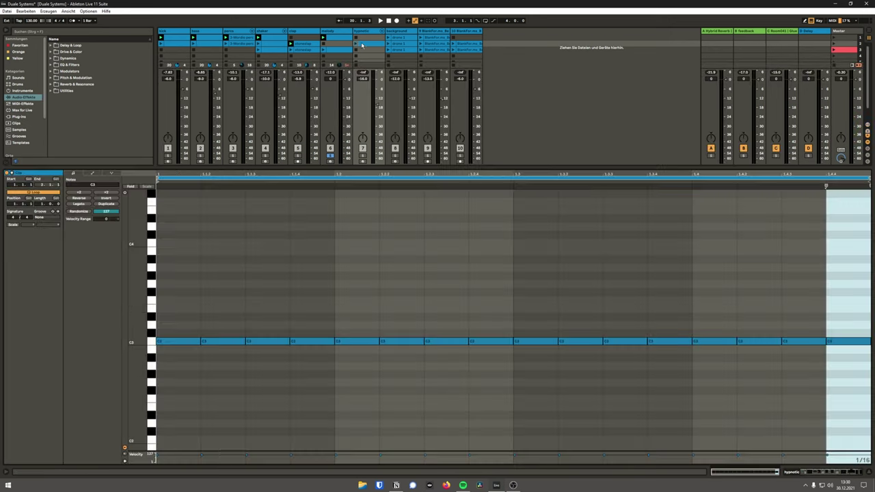
pyautogui.hotkey('ctrl', 'z')
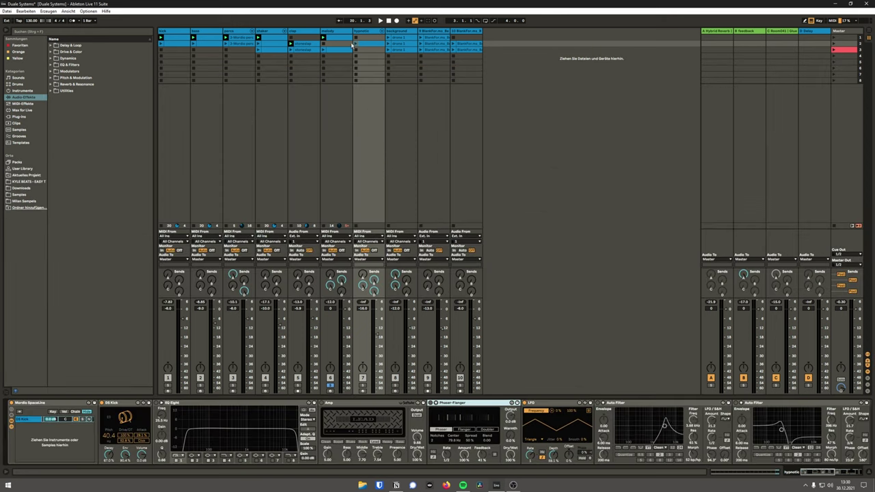
pyautogui.press('space')
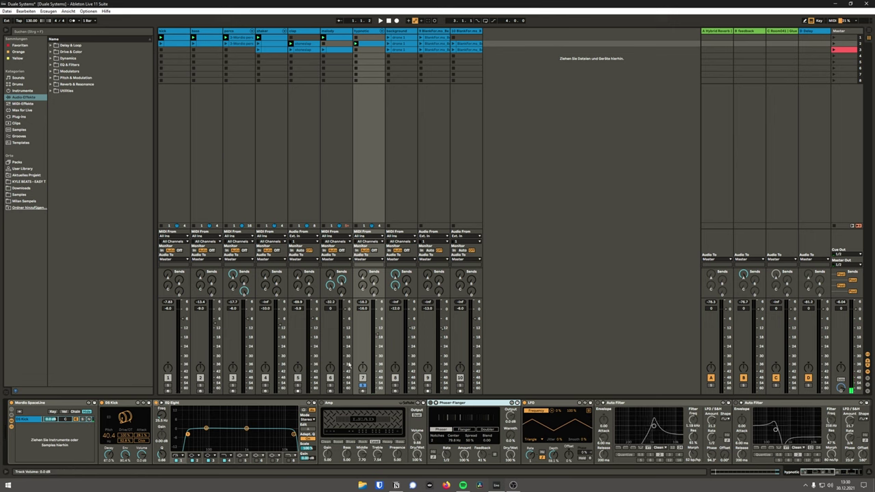
# Nudge EQ Eight's first band higher while auditioning, then scroll to the Limiter and EQ Eight.
pyautogui.moveTo(187, 435); pyautogui.dragTo(196, 432)
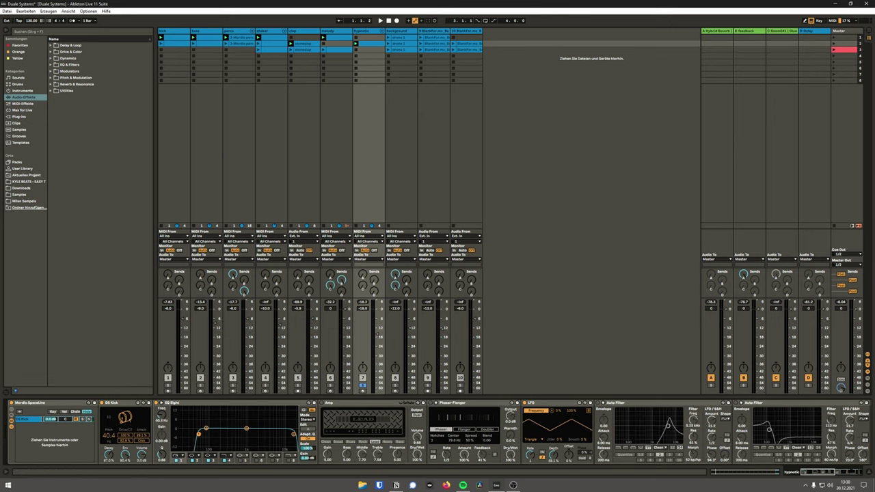
pyautogui.press('space')
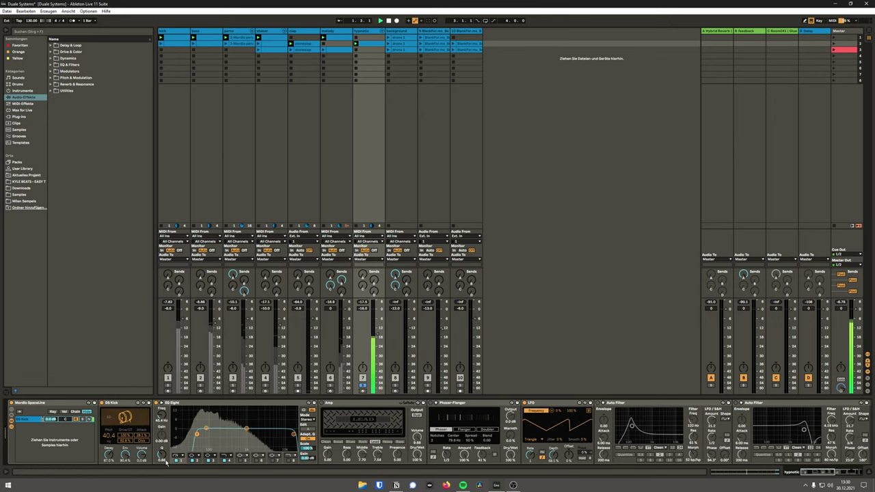
pyautogui.moveTo(196, 434); pyautogui.dragTo(203, 433)
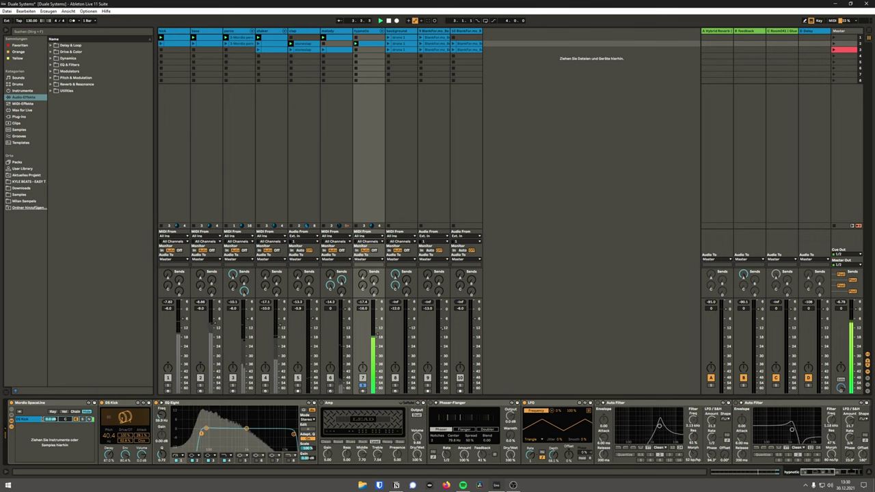
pyautogui.press('space')
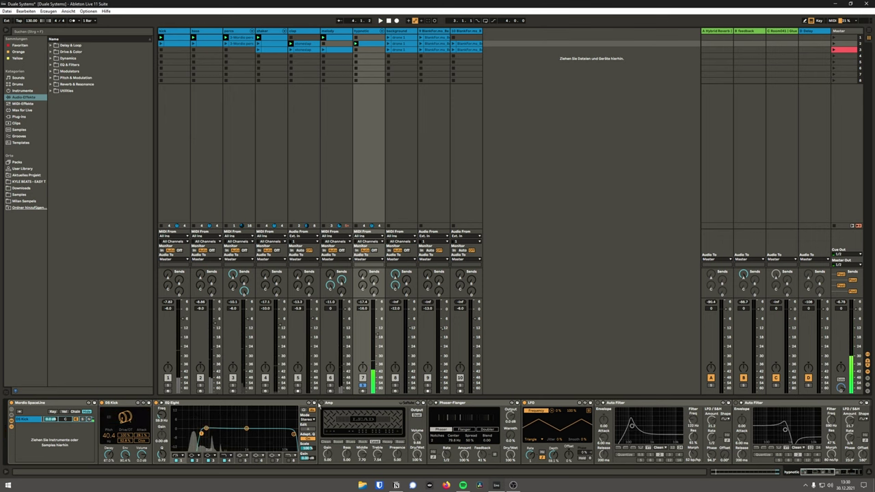
pyautogui.press('space')
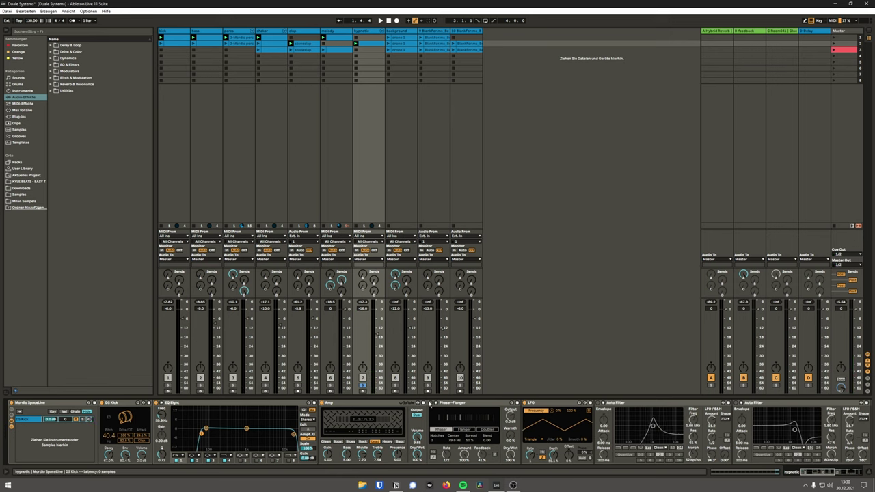
pyautogui.press('space')
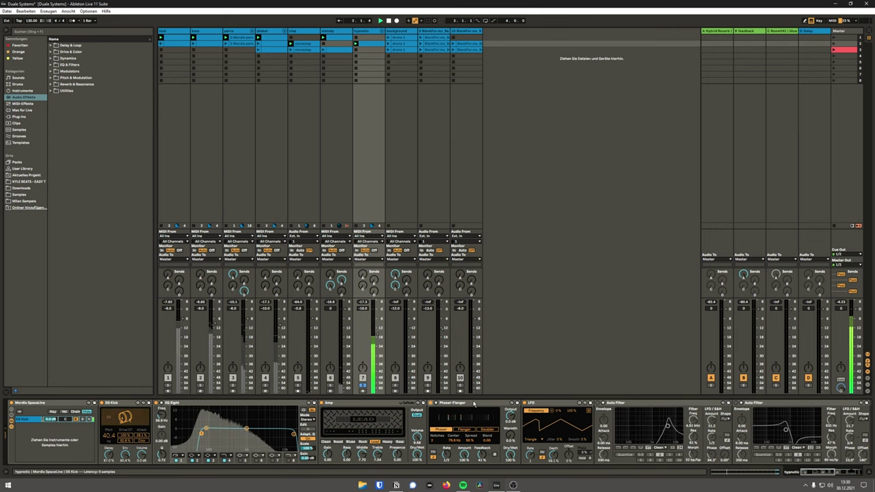
pyautogui.hscroll(5, 451, 433)
pyautogui.hscroll(1, 441, 438)
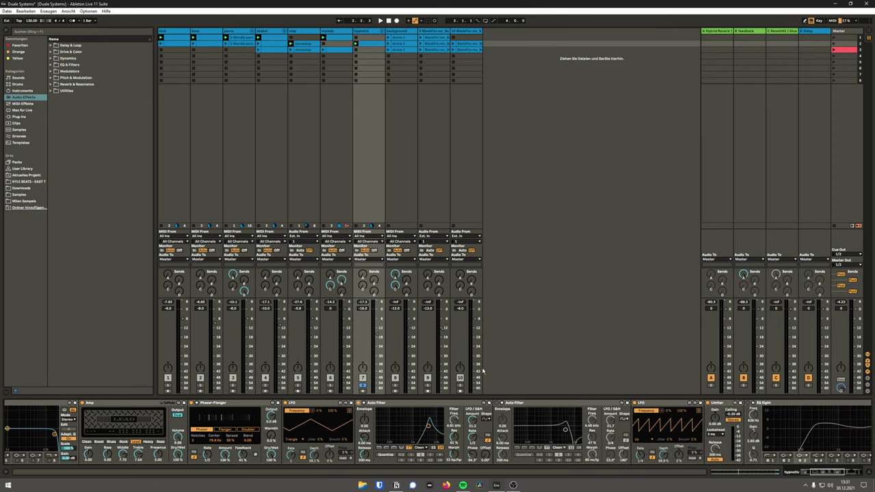
# Restart playback and scroll down through the hypnotic track's remaining effects.
pyautogui.press('space')
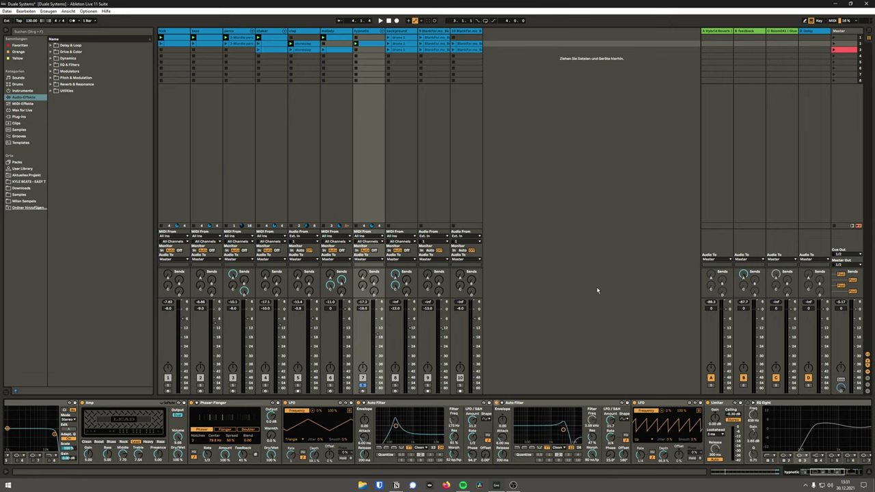
pyautogui.press('space')
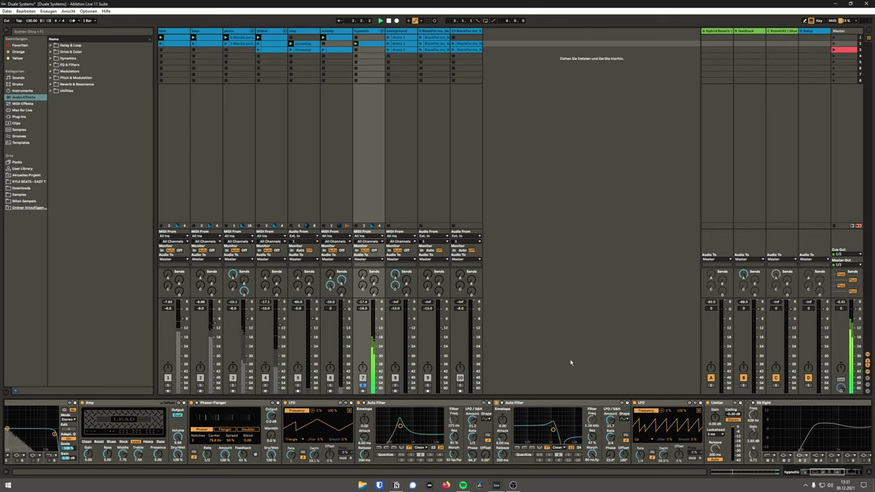
pyautogui.scroll(-5, 558, 442)
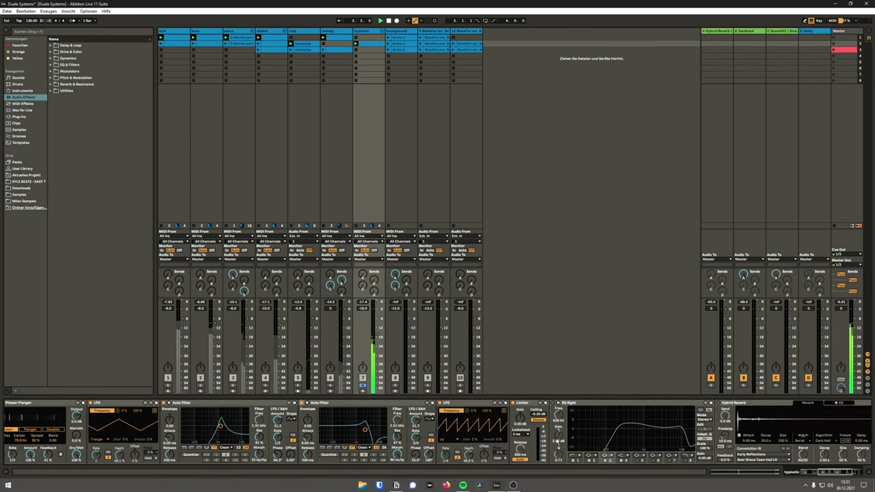
pyautogui.scroll(-3, 558, 441)
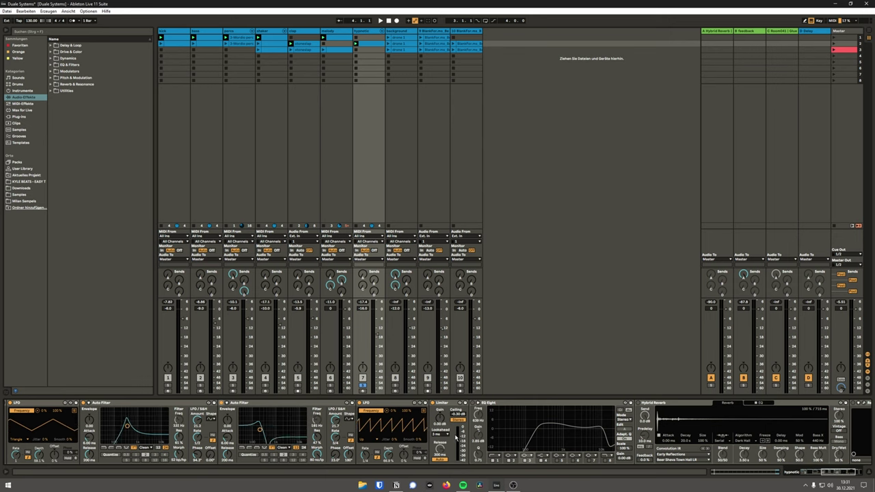
# Select the hypnotic EQ Eight to watch its spectrum, then show the Re-Life plugin interface.
pyautogui.click(502, 405)
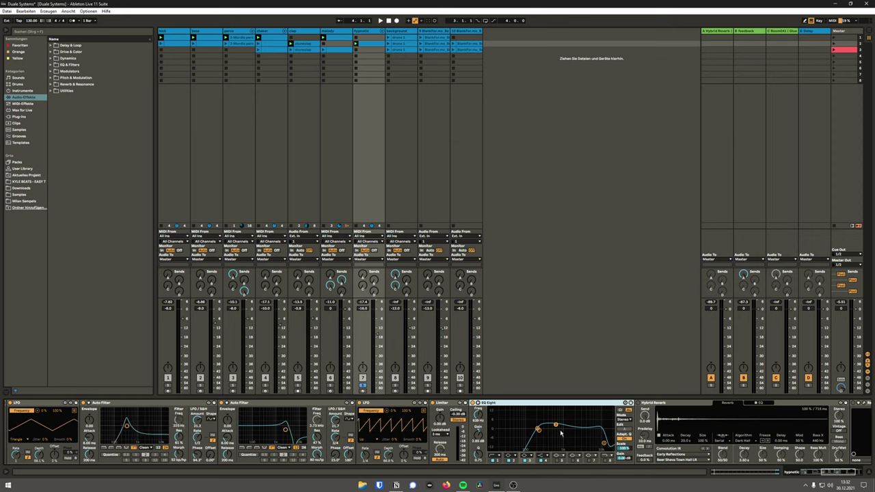
pyautogui.press('space')
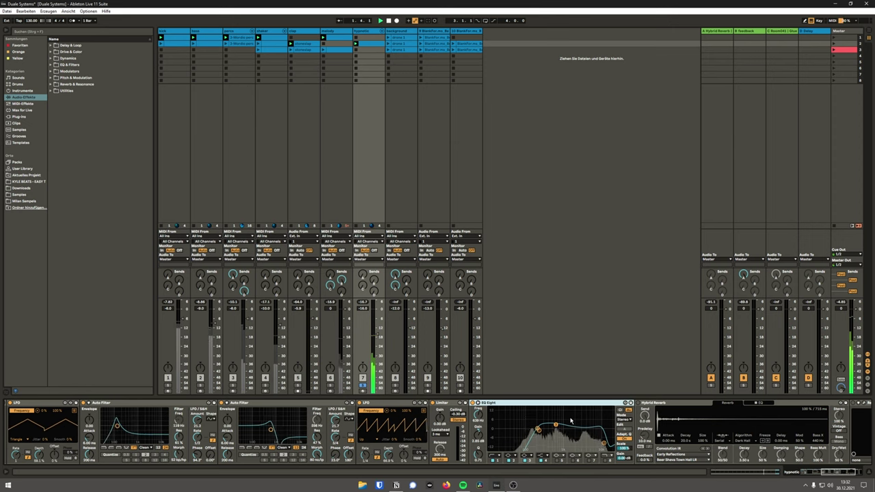
pyautogui.hscroll(3, 571, 420)
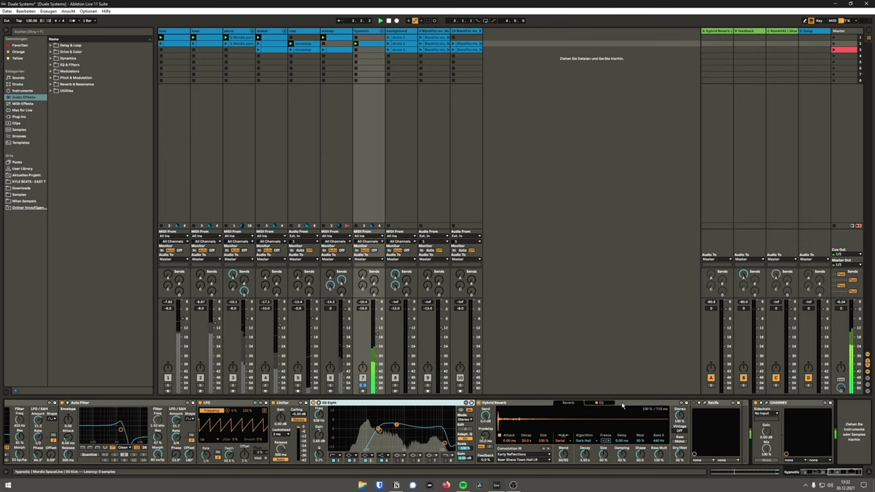
pyautogui.click(700, 404)
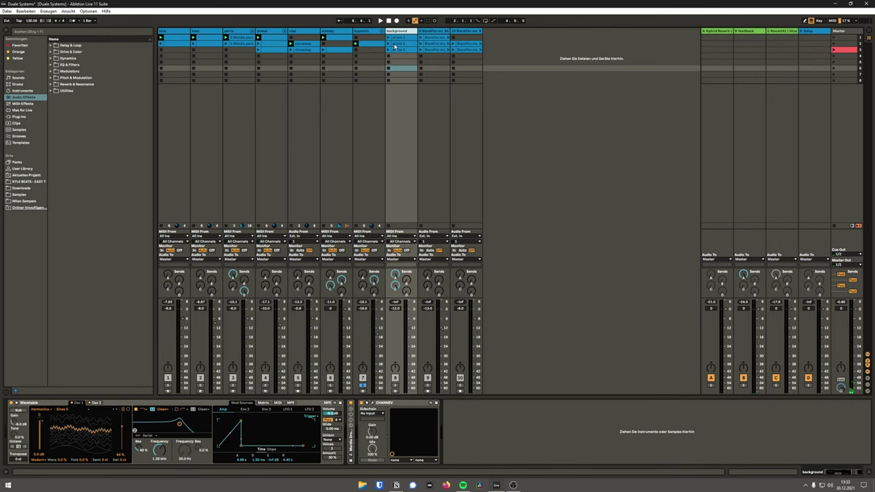
pyautogui.doubleClick(399, 49)
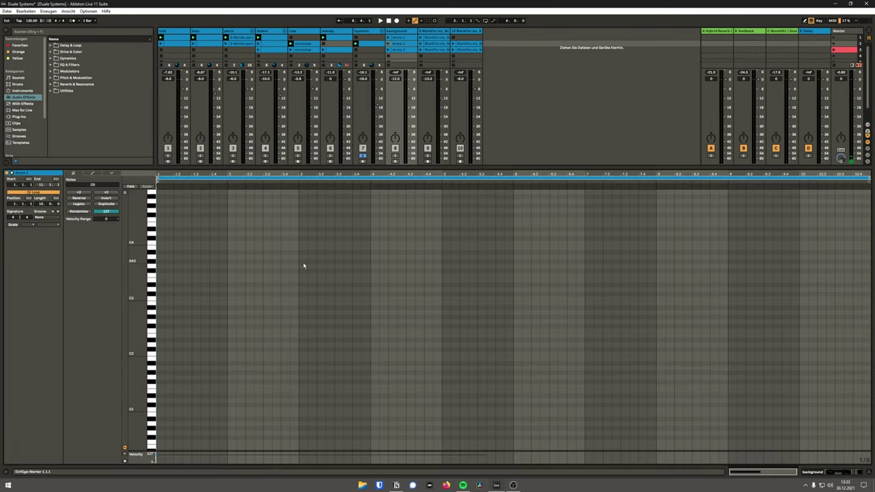
pyautogui.hotkey('ctrl', 'v')
pyautogui.scroll(-5, 309, 308)
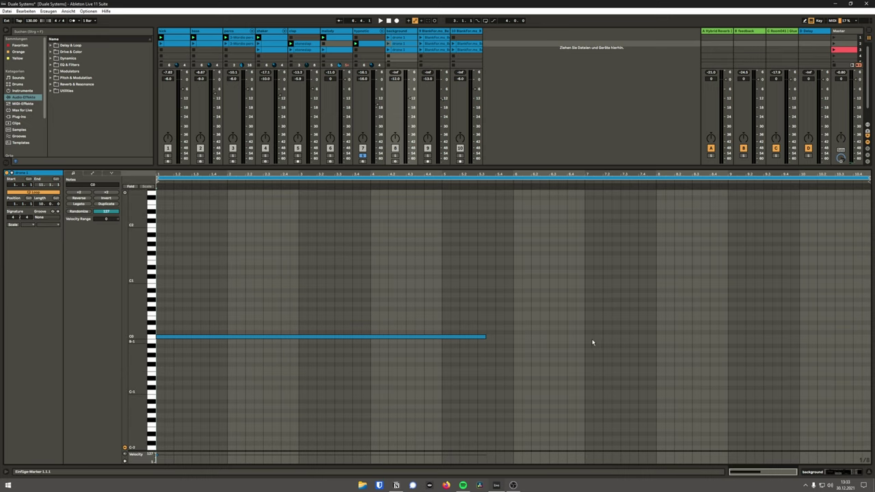
pyautogui.press('space')
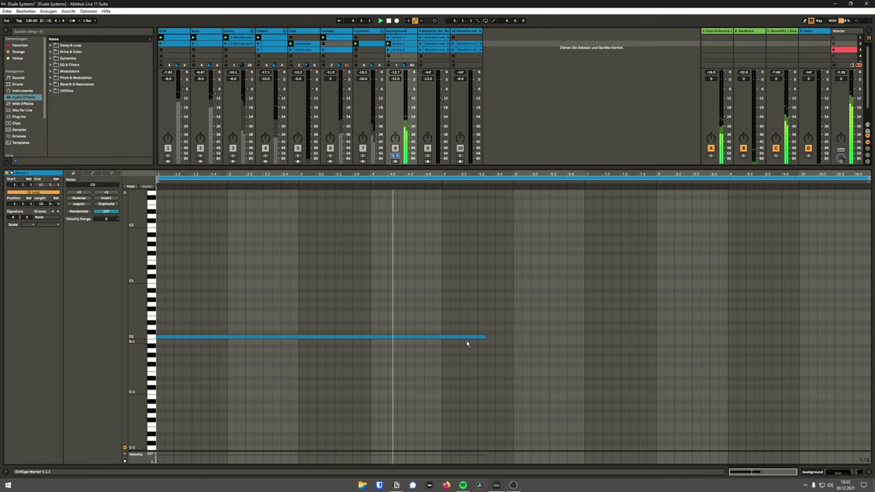
pyautogui.hotkey('shift', 'Tab')
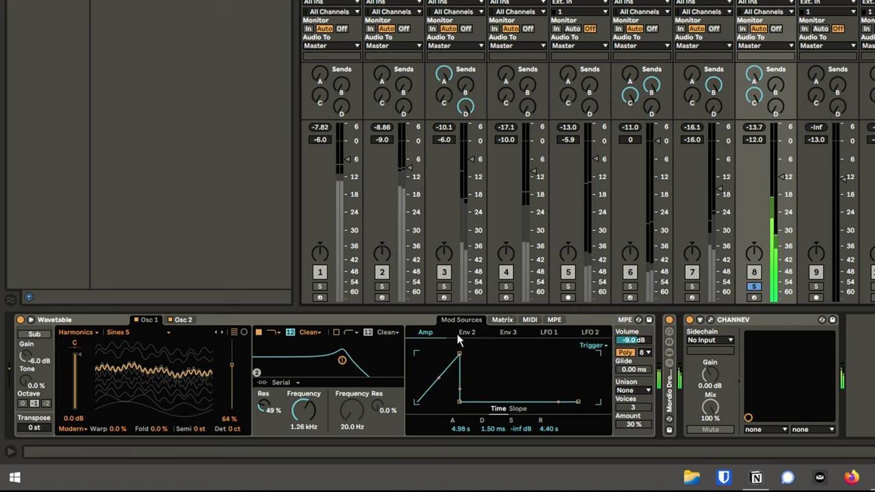
# Expand the Mordio Drone rack and scroll through its LFOs, Phaser-Flanger, Auto Filters, and Reverbs.
pyautogui.click(670, 404)
pyautogui.hscroll(10, 836, 394)
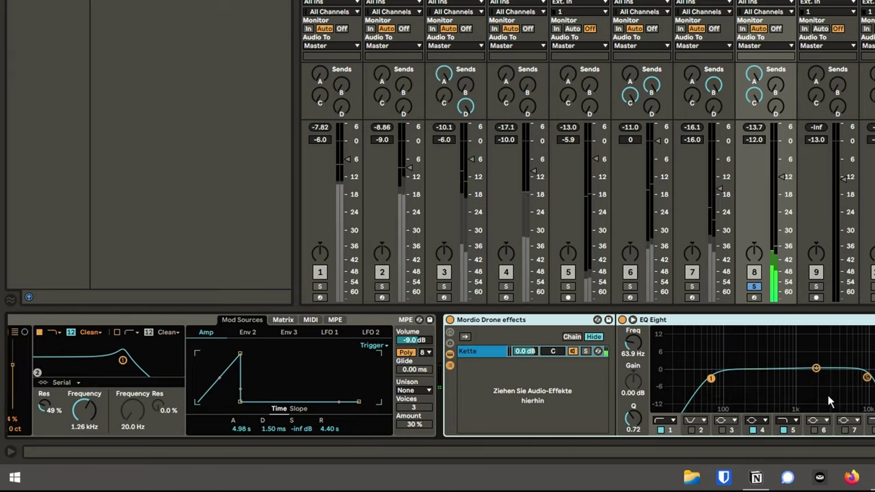
pyautogui.hscroll(6, 824, 397)
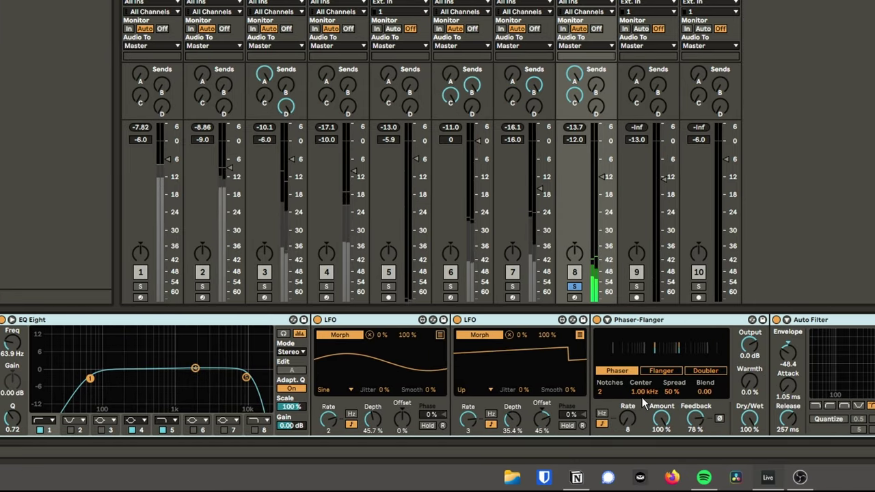
pyautogui.hscroll(2, 641, 406)
pyautogui.hscroll(3, 642, 406)
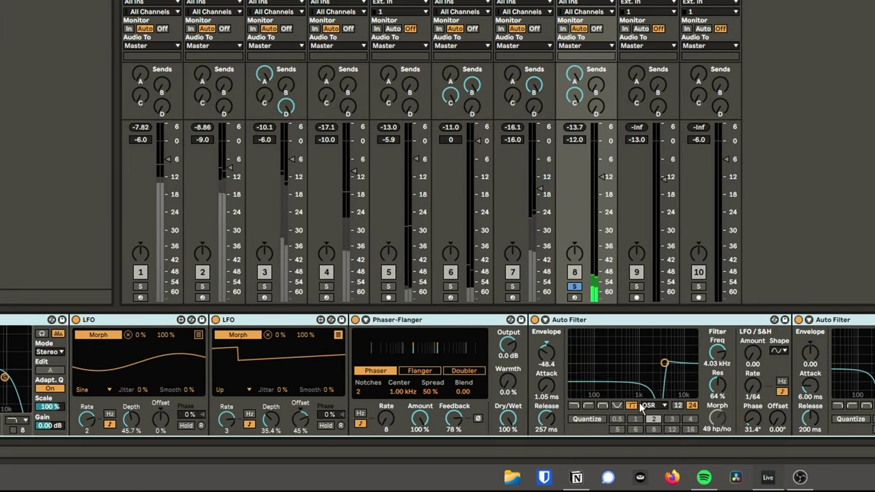
pyautogui.hscroll(3, 642, 406)
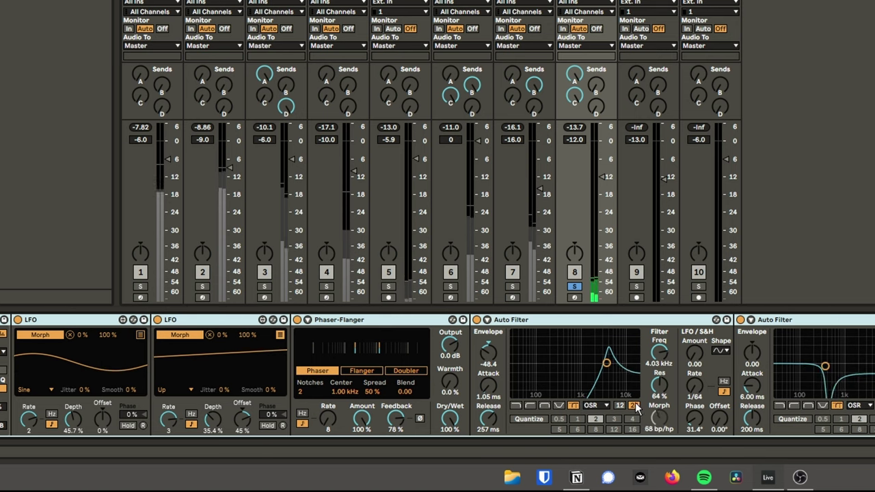
pyautogui.hscroll(12, 636, 408)
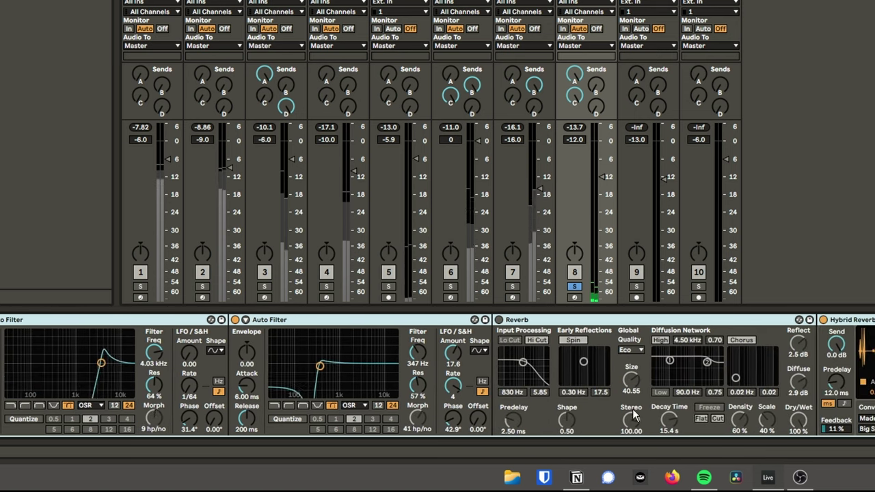
pyautogui.hscroll(11, 631, 417)
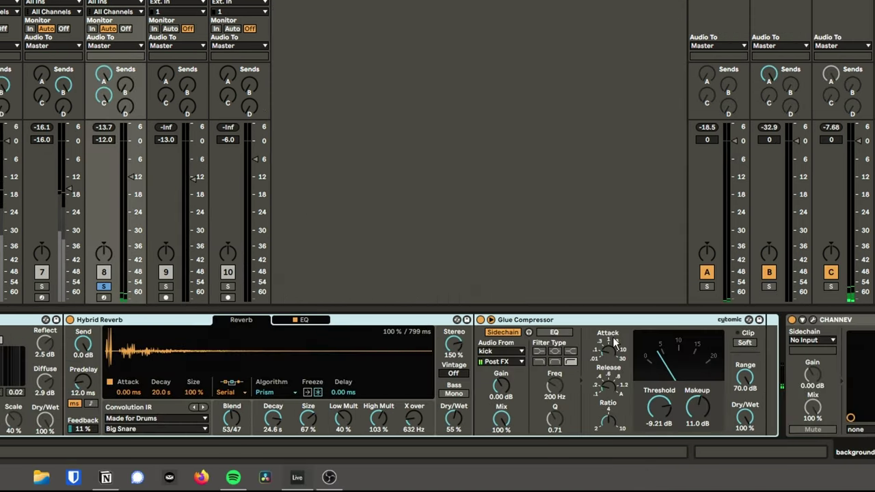
pyautogui.hscroll(-5, 286, 412)
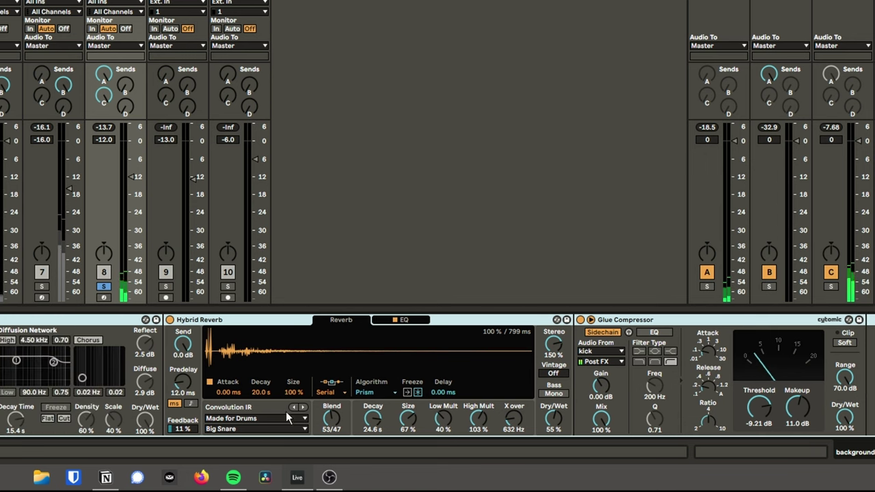
pyautogui.hscroll(-7, 262, 398)
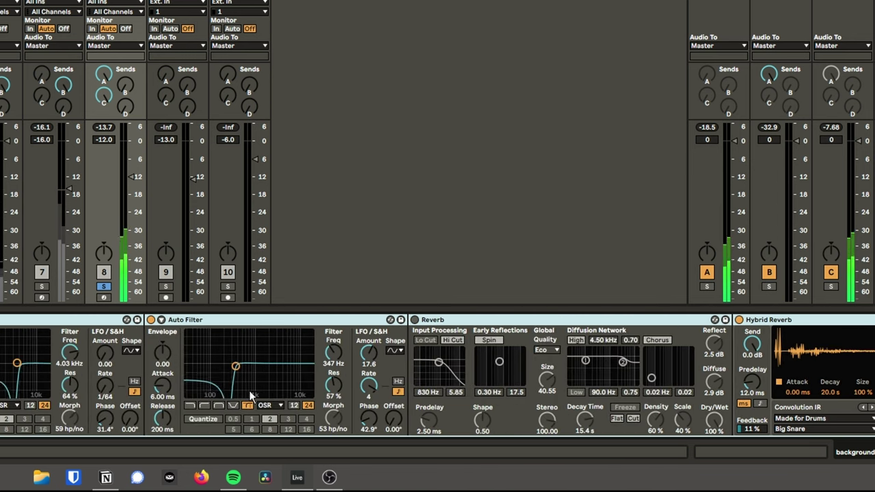
pyautogui.hscroll(-4, 198, 345)
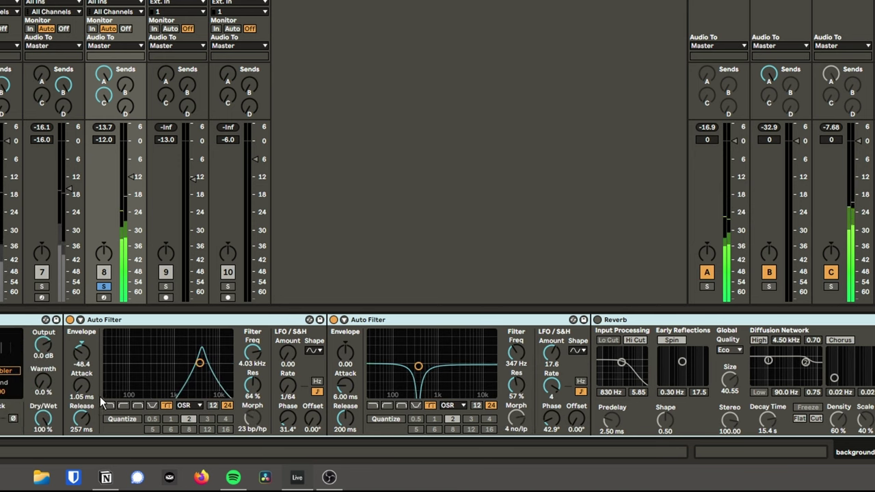
pyautogui.hscroll(4, 101, 403)
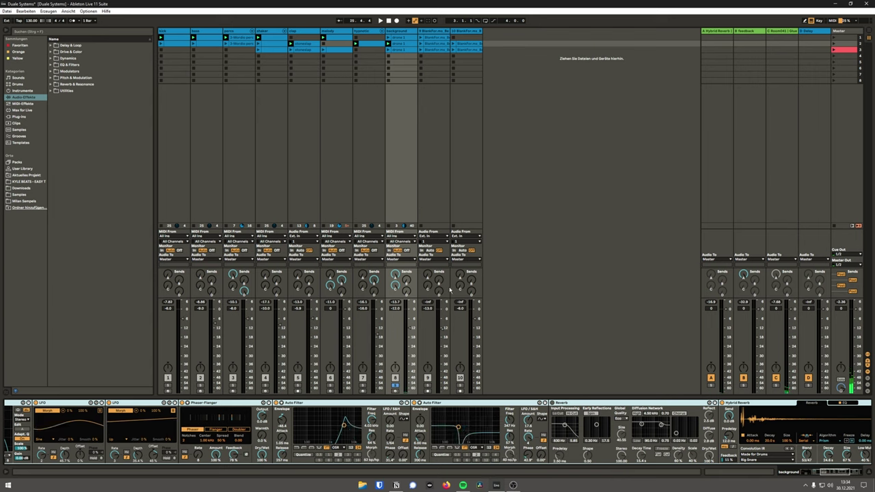
# Scroll the background chain to Glue Compressor and CHANNEV, then play with track 8 unsoloed.
pyautogui.hscroll(5, 433, 424)
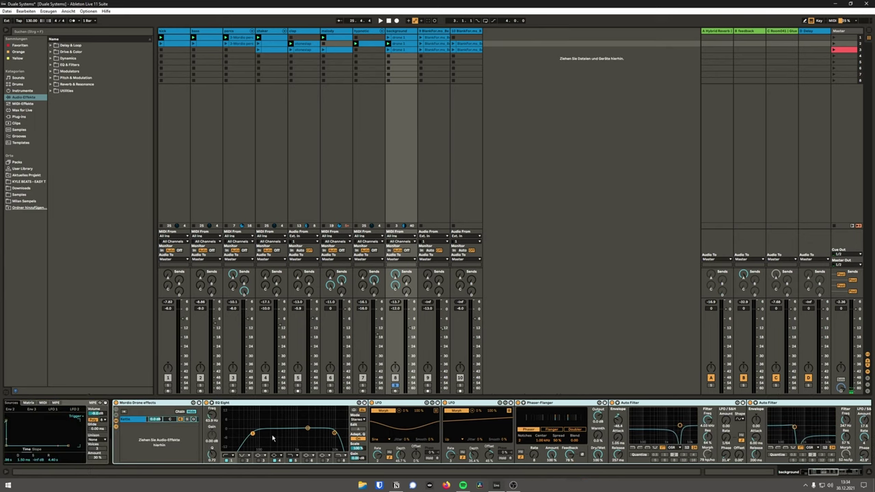
pyautogui.hscroll(-2, 58, 432)
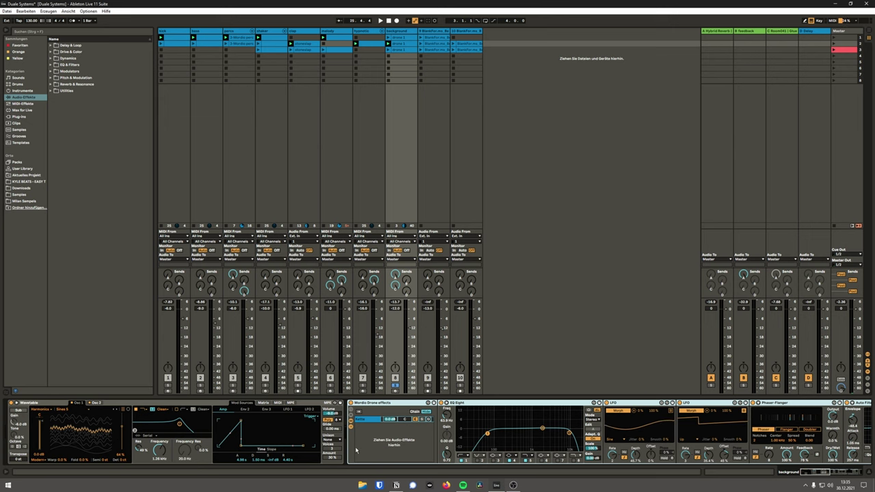
pyautogui.hscroll(8, 355, 450)
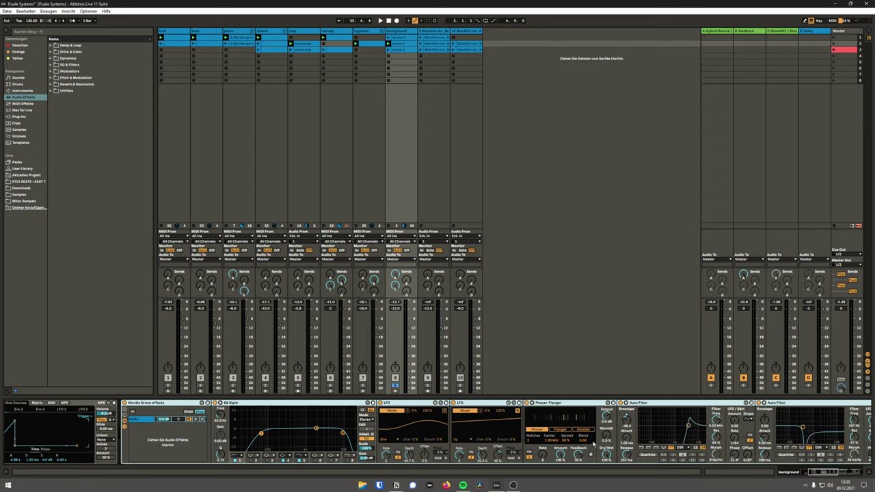
pyautogui.hscroll(4, 551, 445)
pyautogui.hscroll(10, 552, 445)
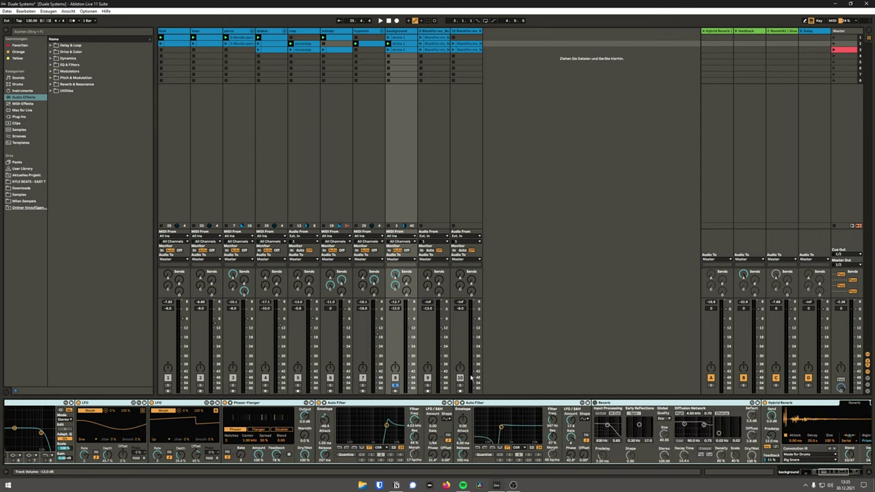
pyautogui.hscroll(10, 688, 436)
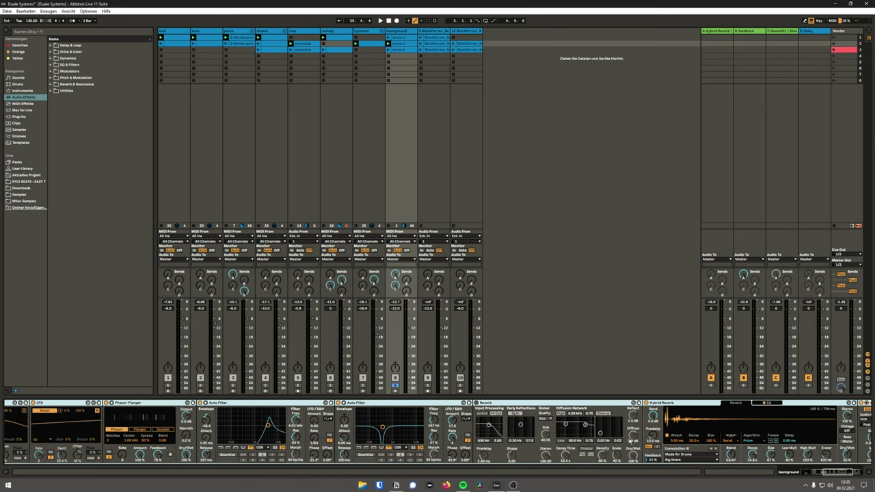
pyautogui.hscroll(3, 551, 443)
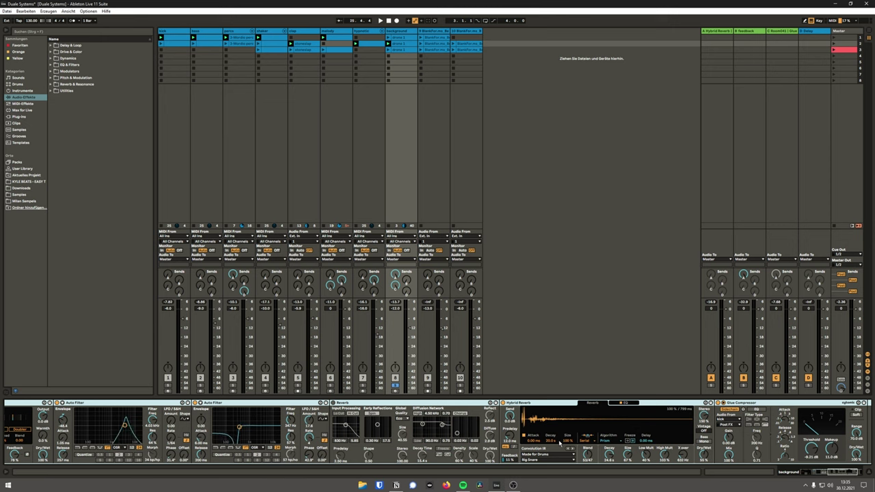
pyautogui.hscroll(6, 585, 441)
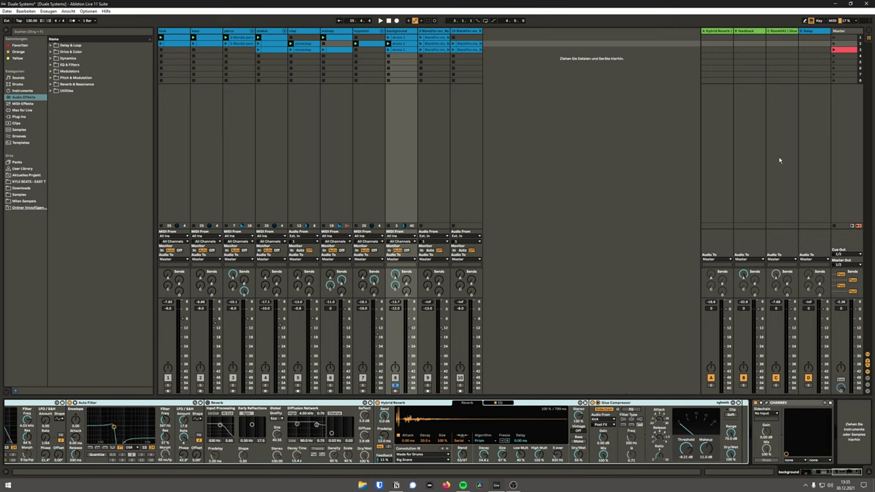
pyautogui.press('space')
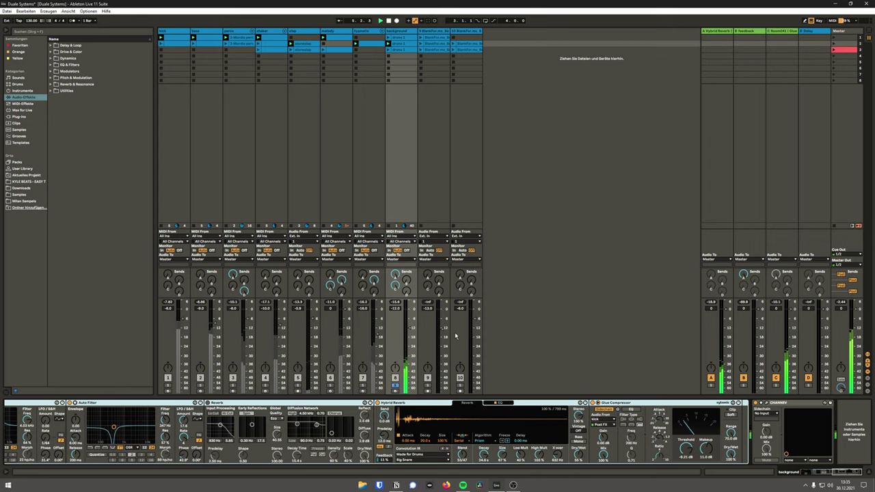
pyautogui.click(780, 388)
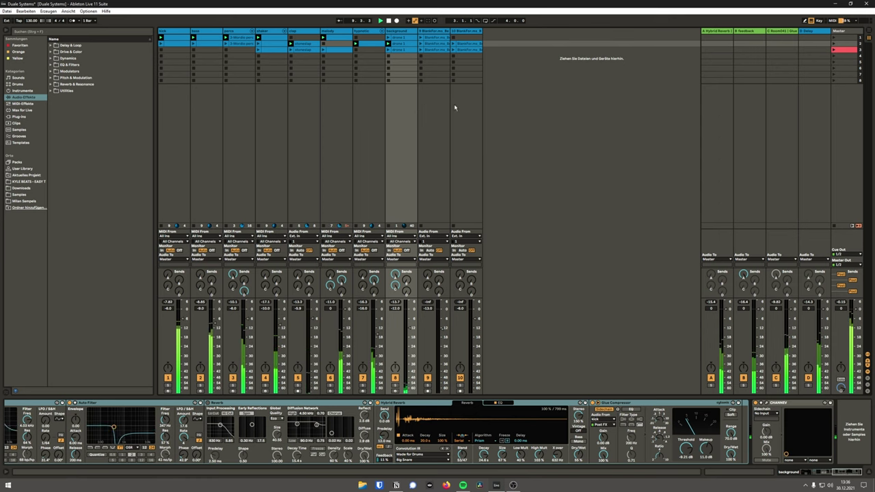
# Open track 9's texture tape clip waveform, launch the clip, then return to devices and stop.
pyautogui.click(438, 68)
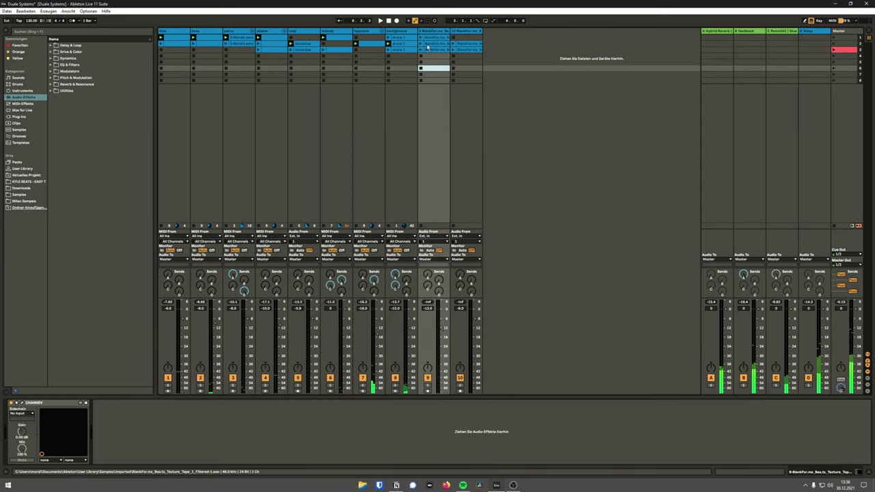
pyautogui.click(429, 43)
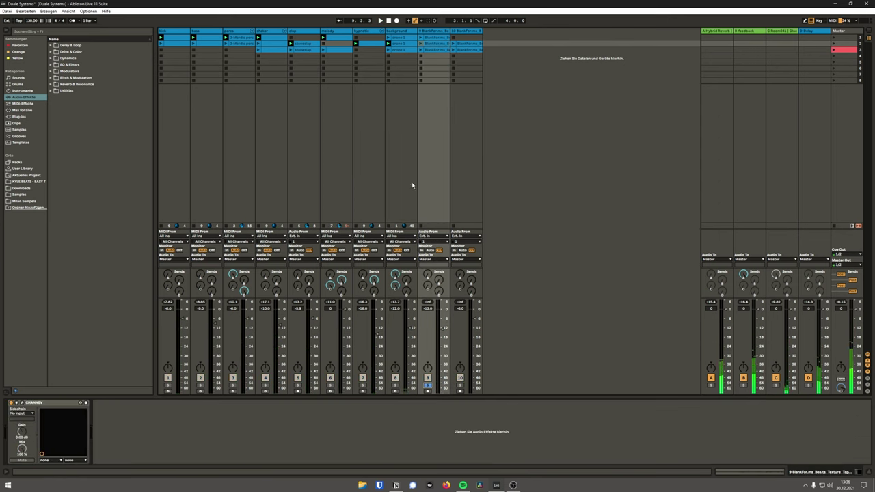
pyautogui.doubleClick(438, 45)
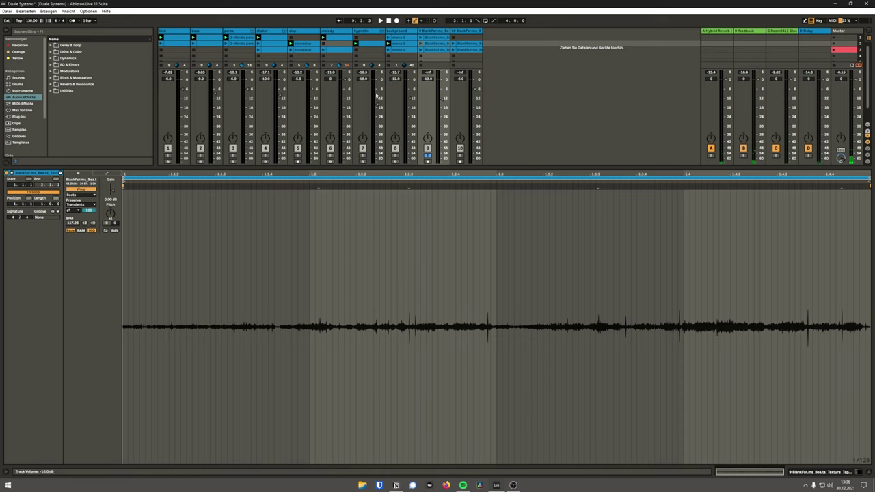
pyautogui.click(421, 43)
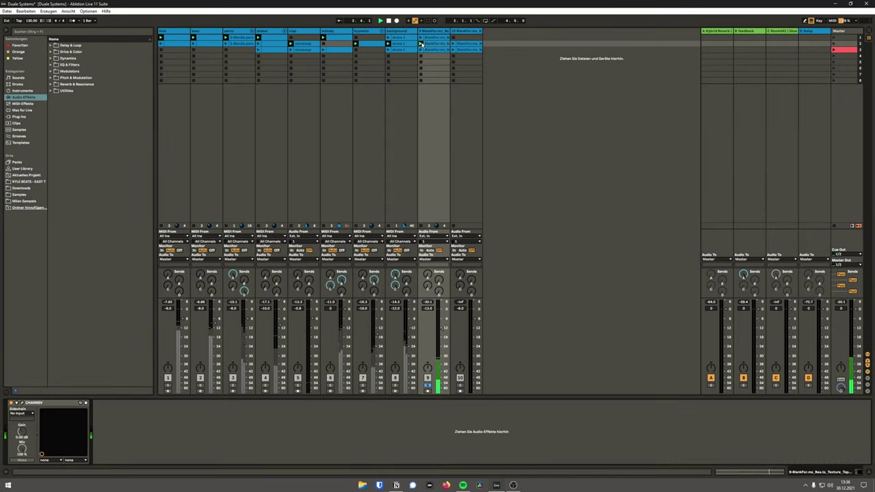
pyautogui.hotkey('shift', 'Tab')
pyautogui.press('space')
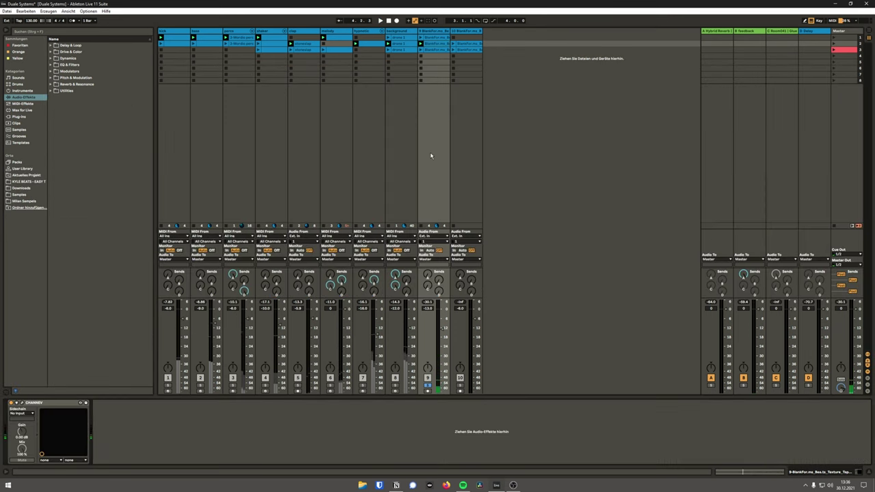
# Select track 10, view its one-shot clip waveform, return to its CHANNEV chain and play.
pyautogui.click(469, 166)
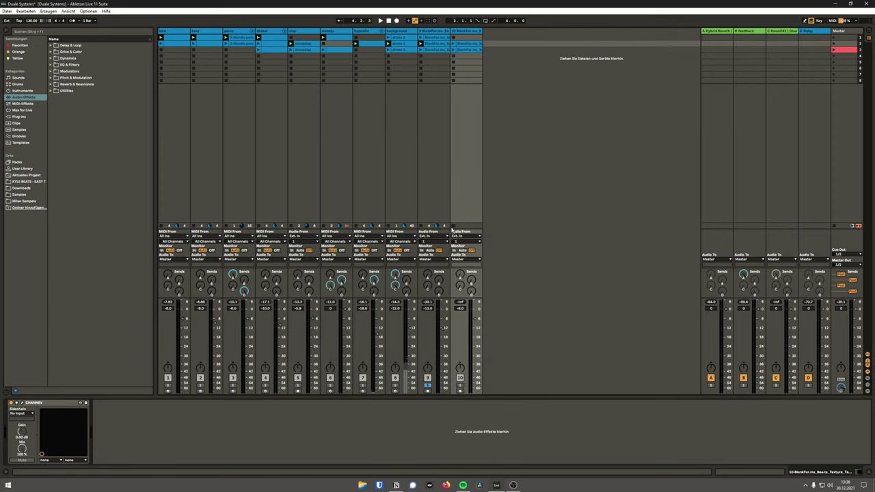
pyautogui.hotkey('ctrl', 'v')
pyautogui.hotkey('shift', 'Tab')
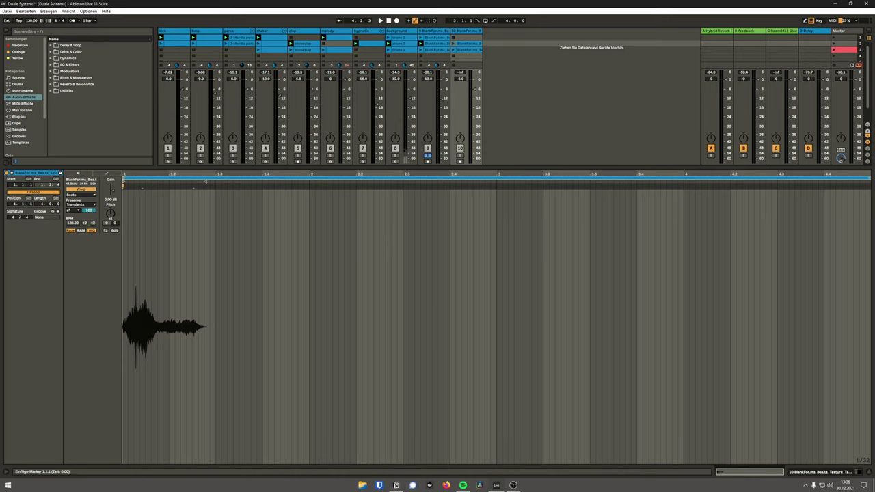
pyautogui.hotkey('shift', 'Tab')
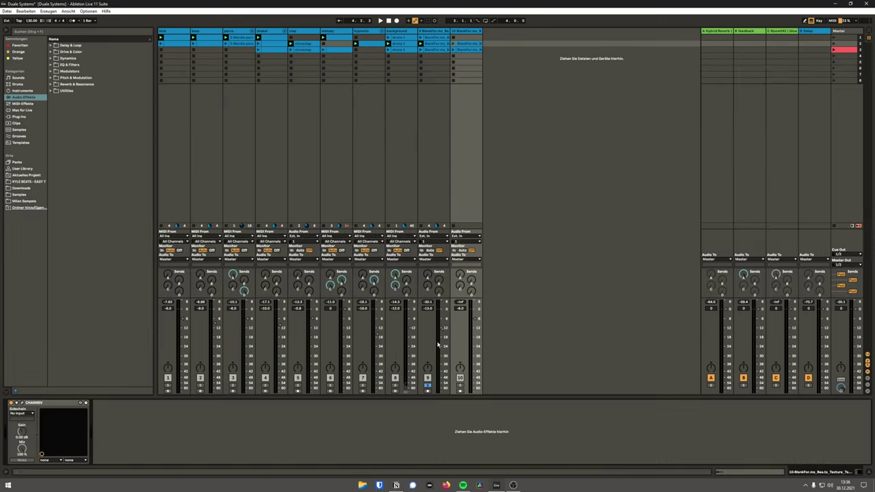
pyautogui.press('space')
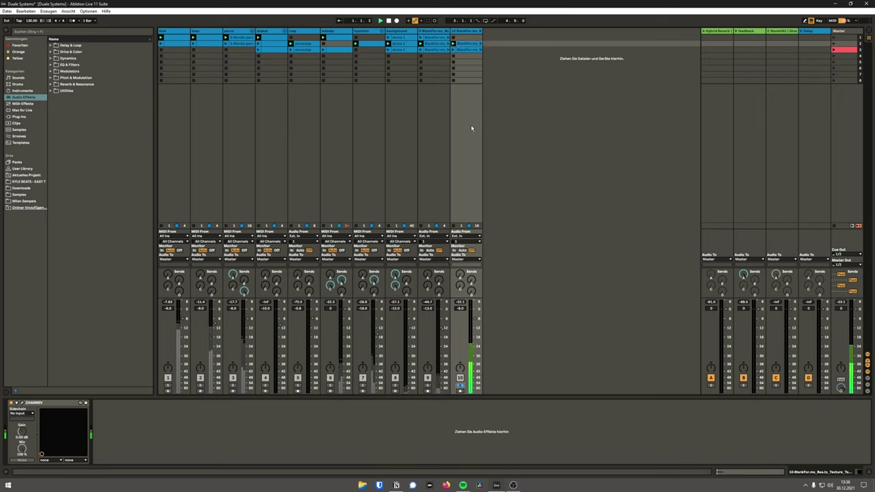
# Unsolo track 10 for the full mix and view the Master chain and shaker Drum Rack.
pyautogui.click(460, 387)
pyautogui.click(833, 51)
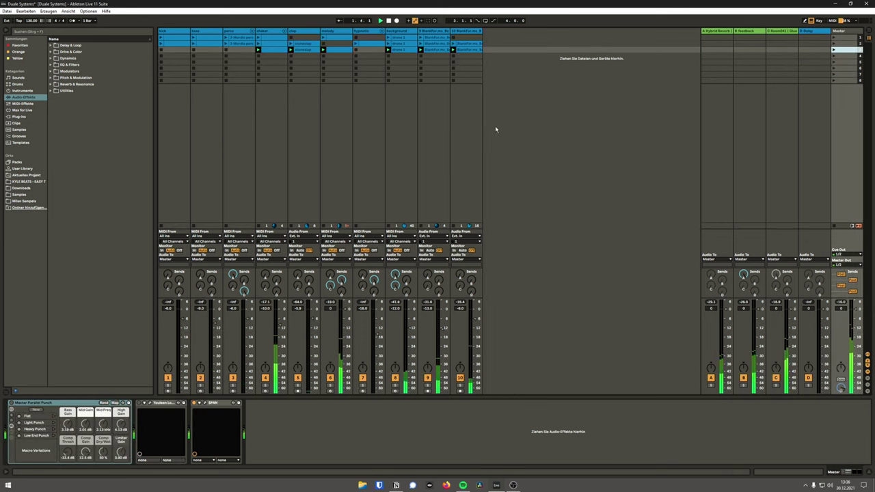
pyautogui.click(273, 52)
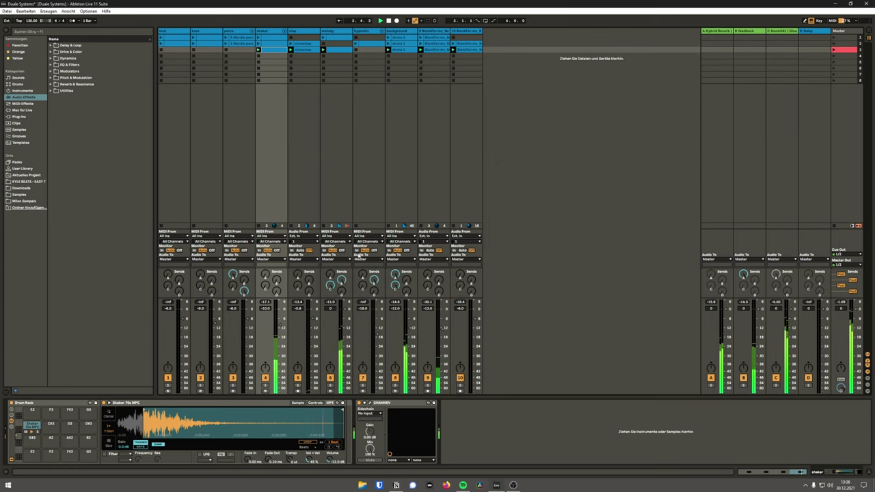
pyautogui.scroll(-3, 410, 333)
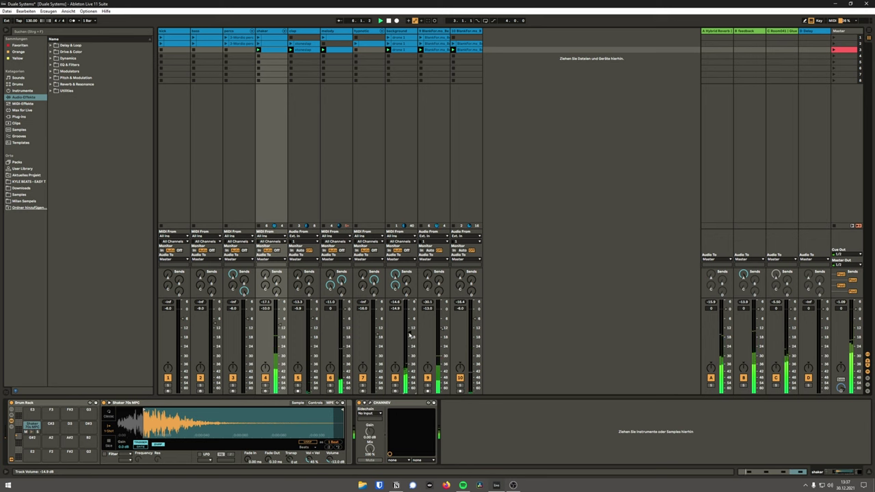
# Step through the clap, melody, background, track 9 and track 10 devices, ending on Master.
pyautogui.click(309, 64)
pyautogui.click(336, 62)
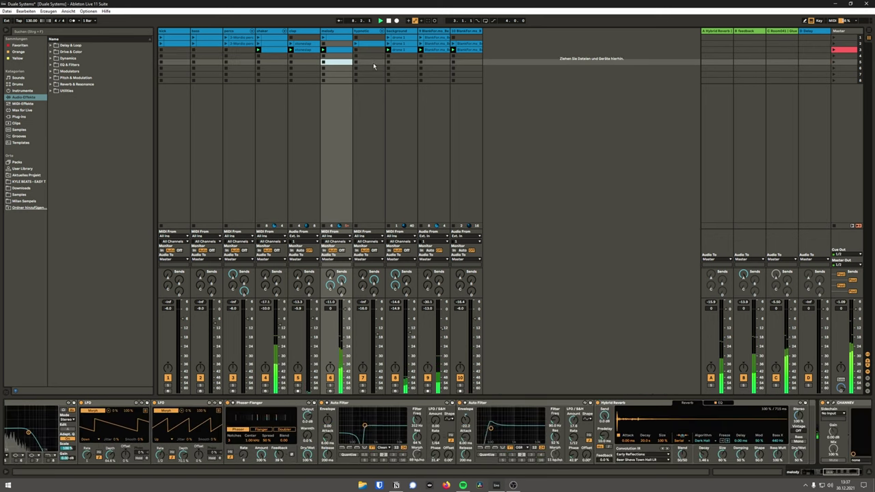
pyautogui.click(402, 63)
pyautogui.click(434, 63)
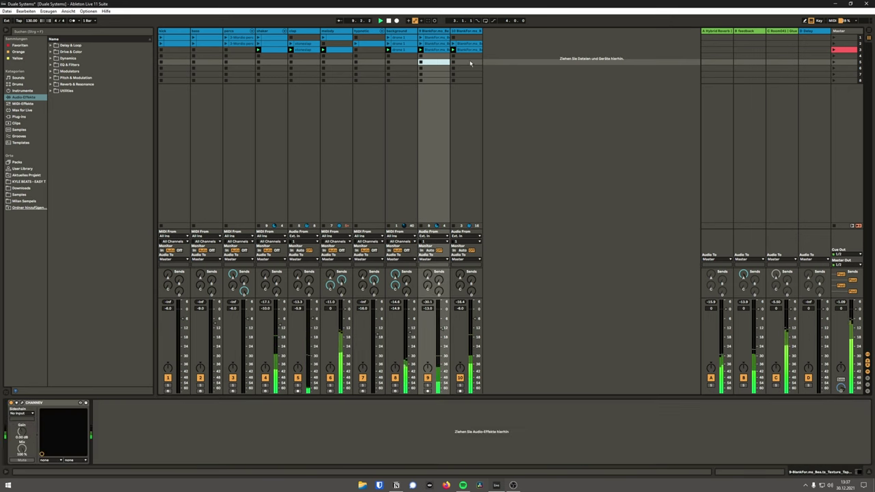
pyautogui.click(468, 62)
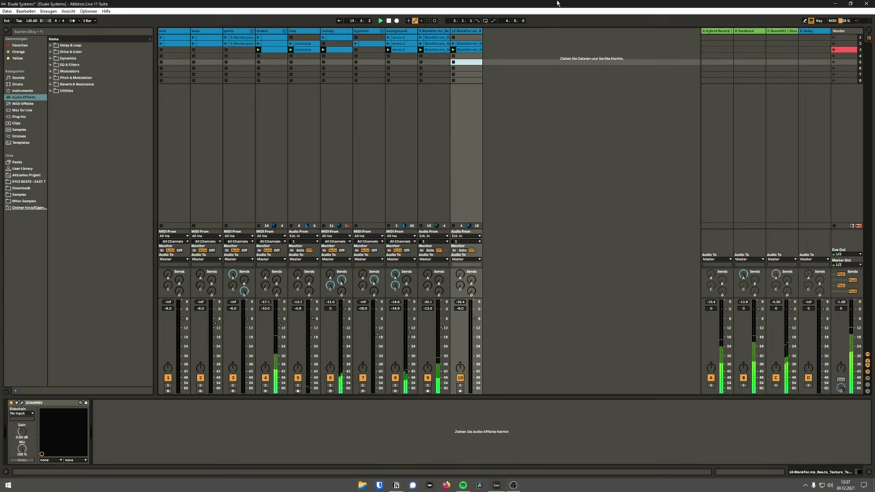
pyautogui.click(835, 40)
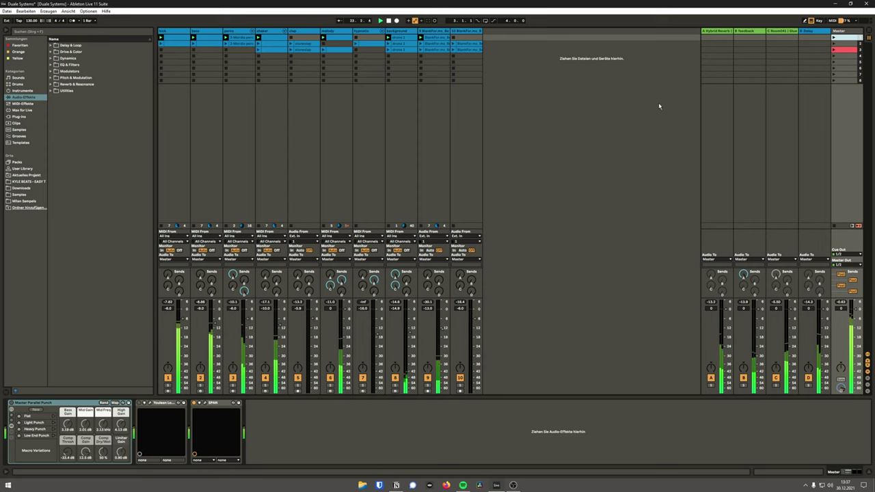
# Launch scene 2 from the Master column so the hypnotic track joins the mix.
pyautogui.click(840, 45)
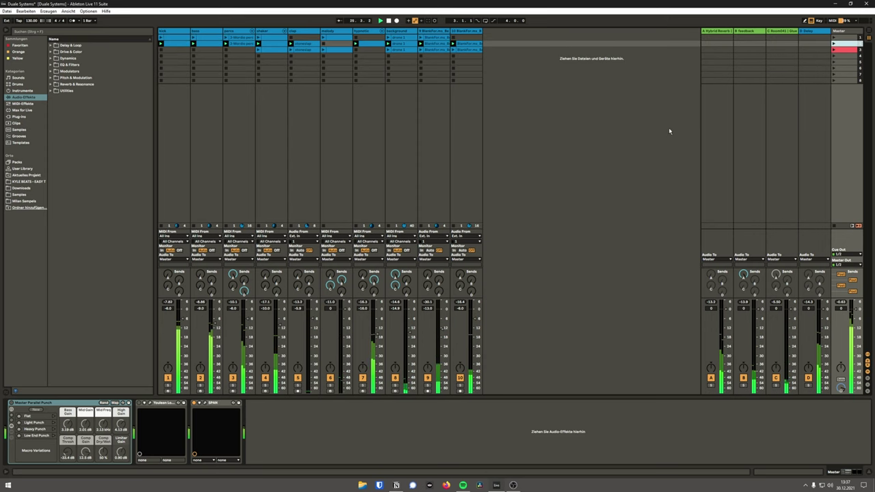